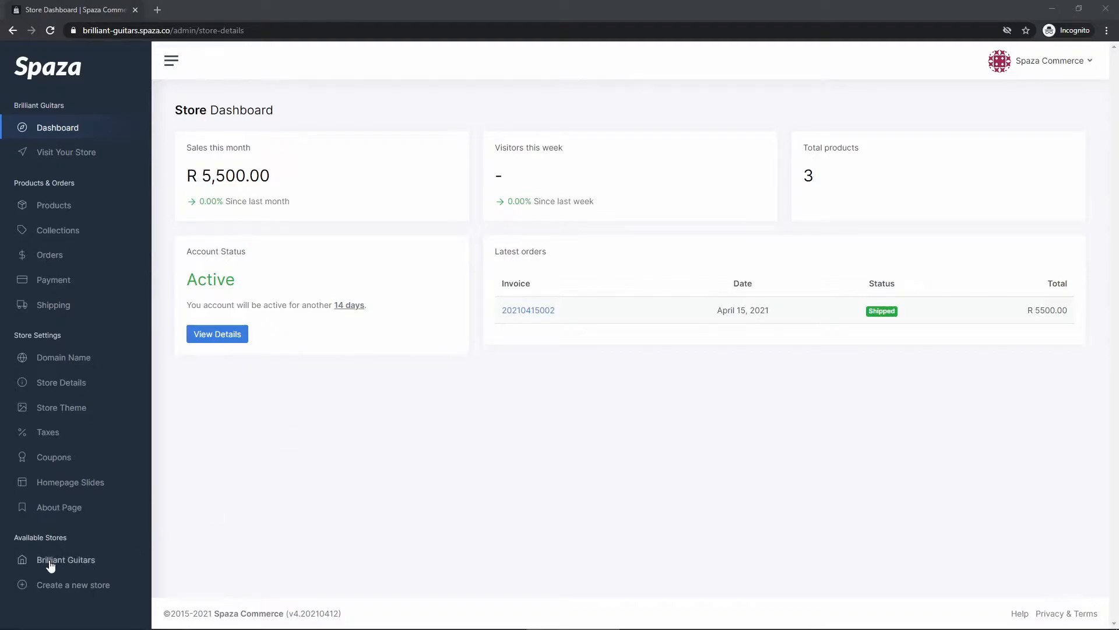
- Open Payment settings from the Brilliant Guitars store dashboard sidebar
click(69, 284)
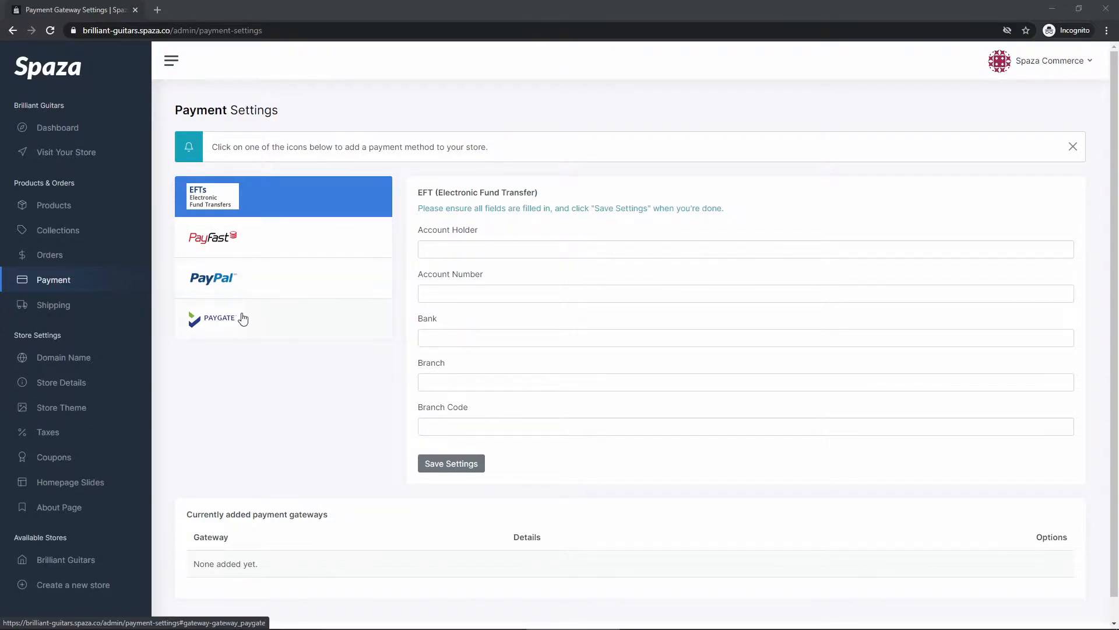
click(292, 244)
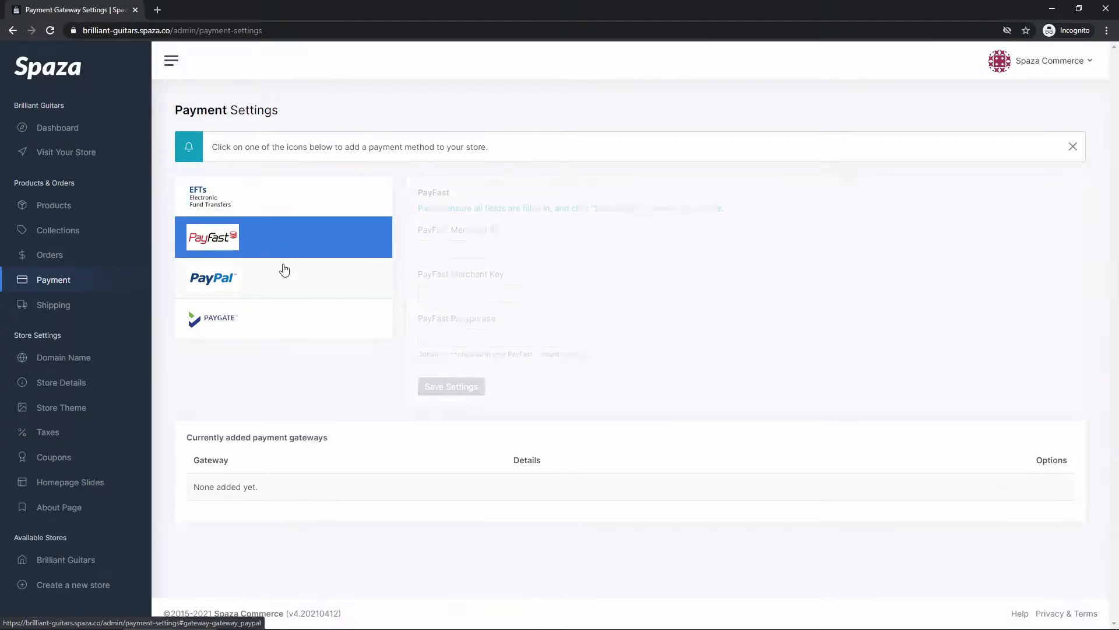
click(277, 281)
click(290, 322)
click(298, 288)
click(292, 242)
click(307, 209)
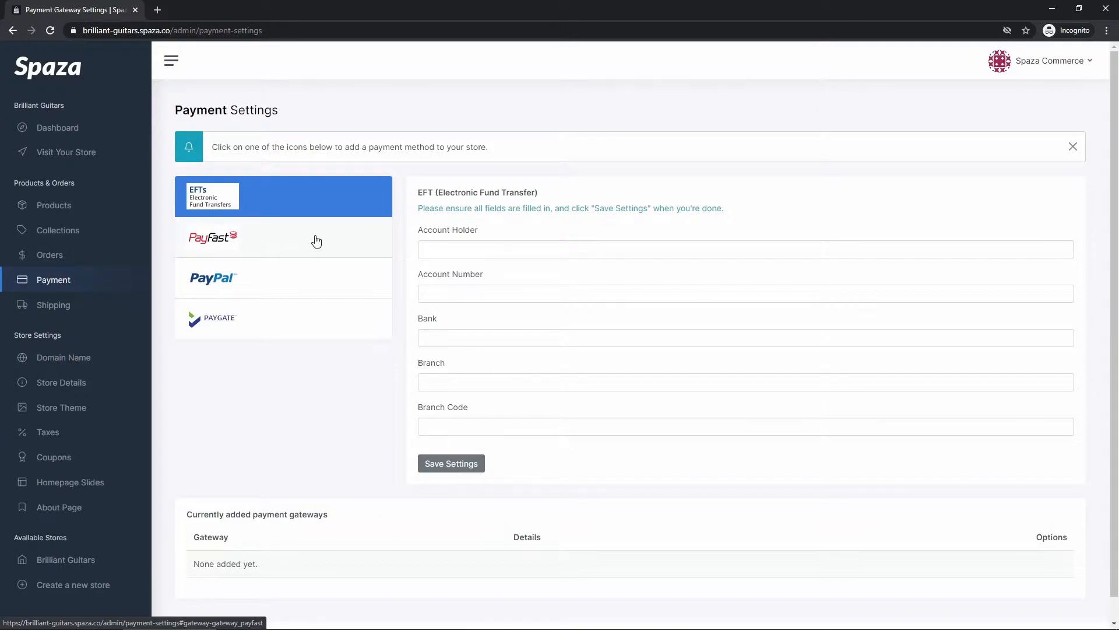
click(324, 243)
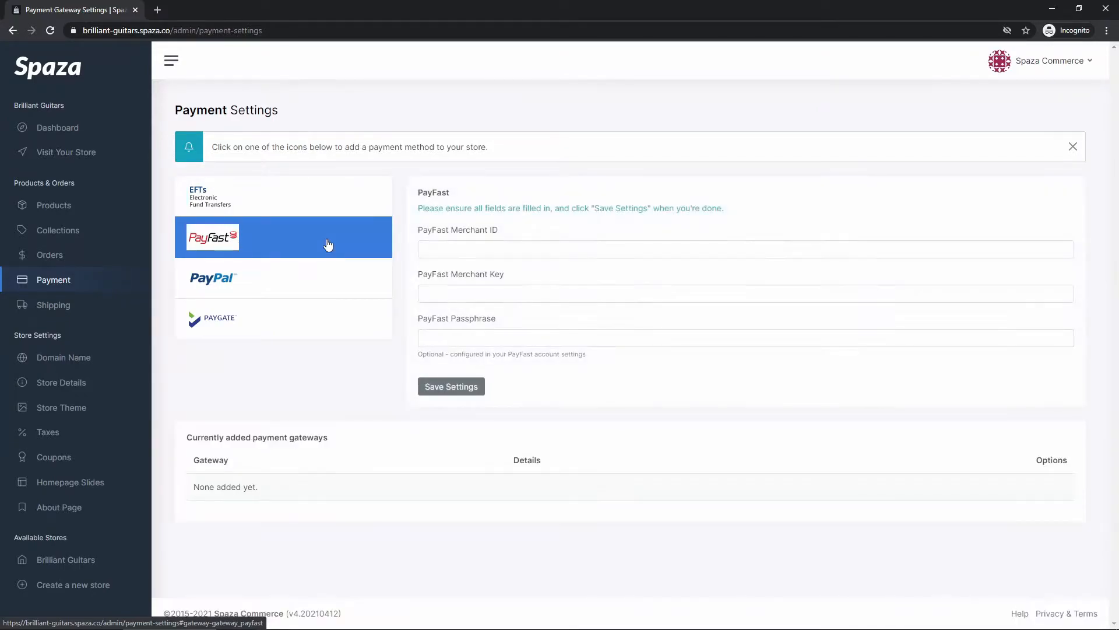
click(327, 207)
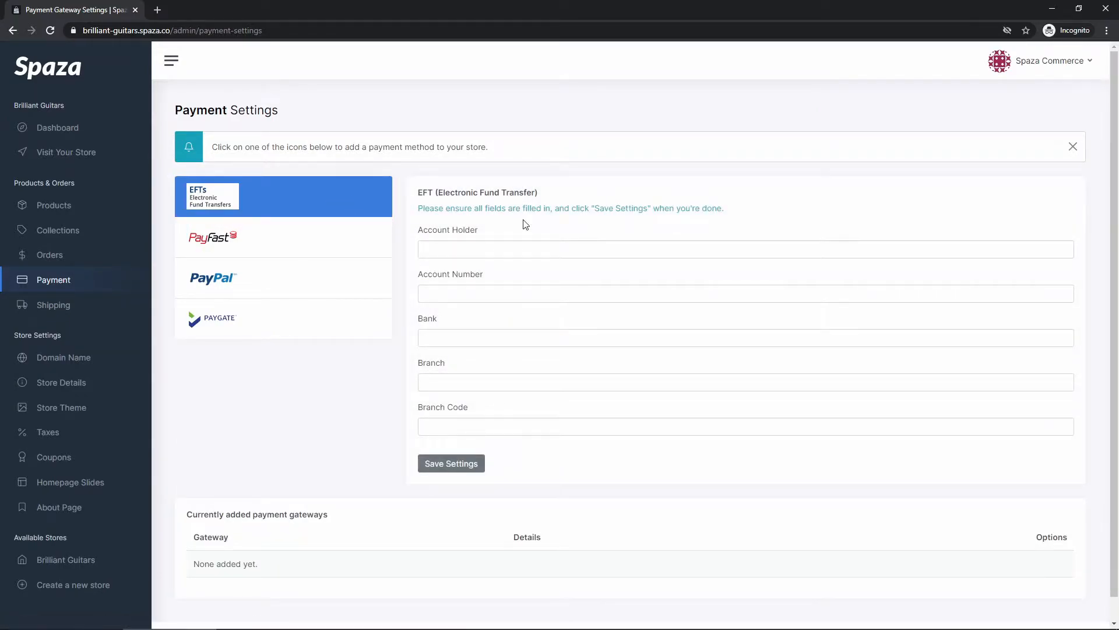
click(315, 249)
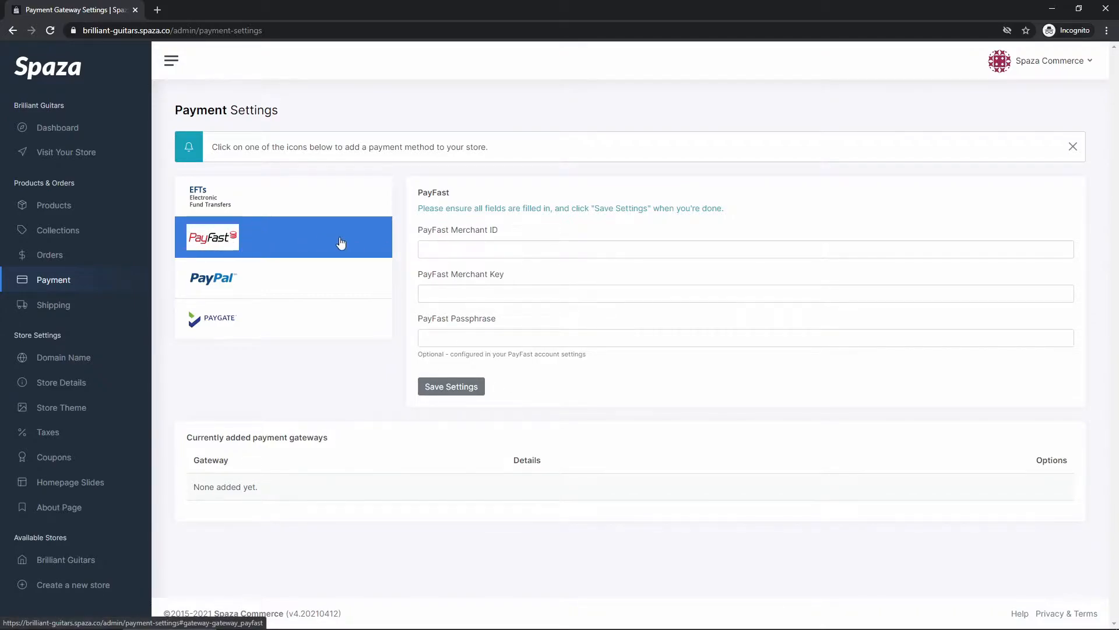
click(288, 278)
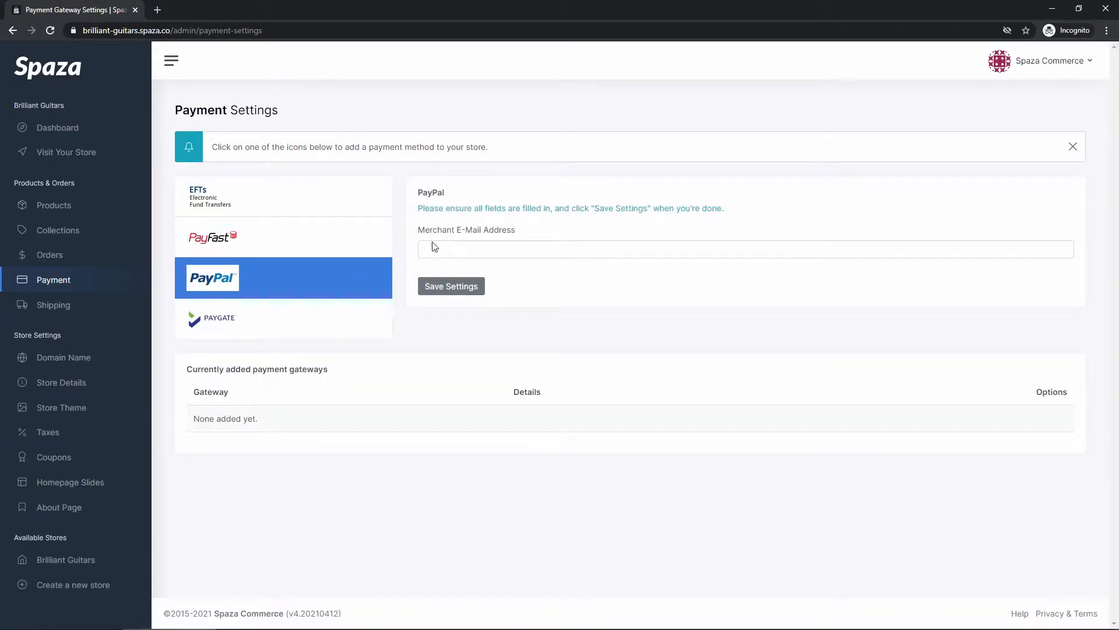
click(330, 318)
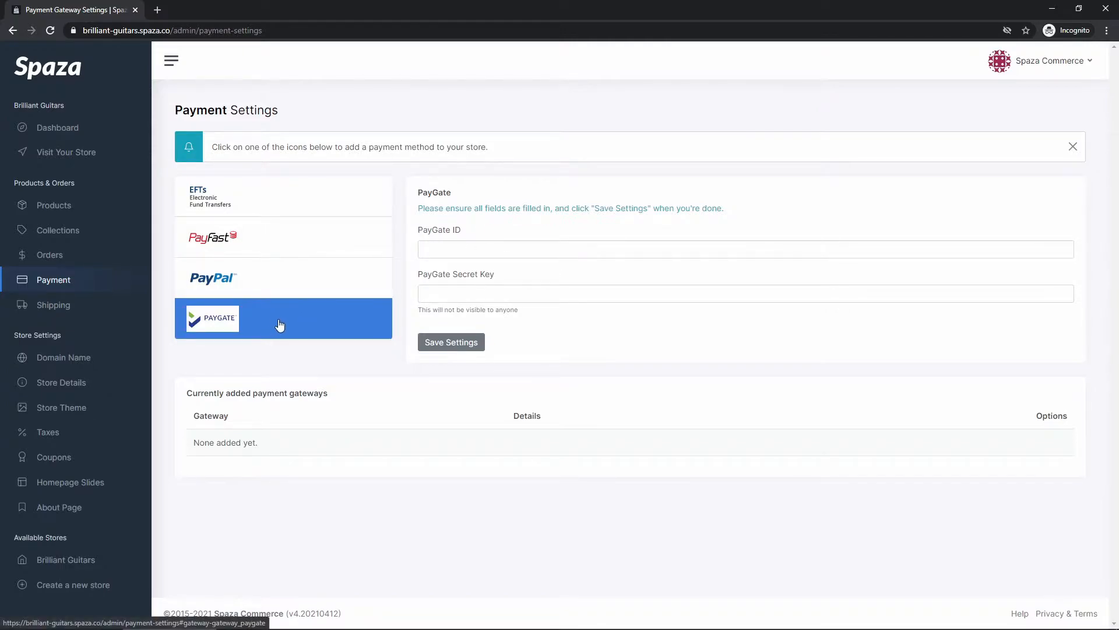
click(310, 214)
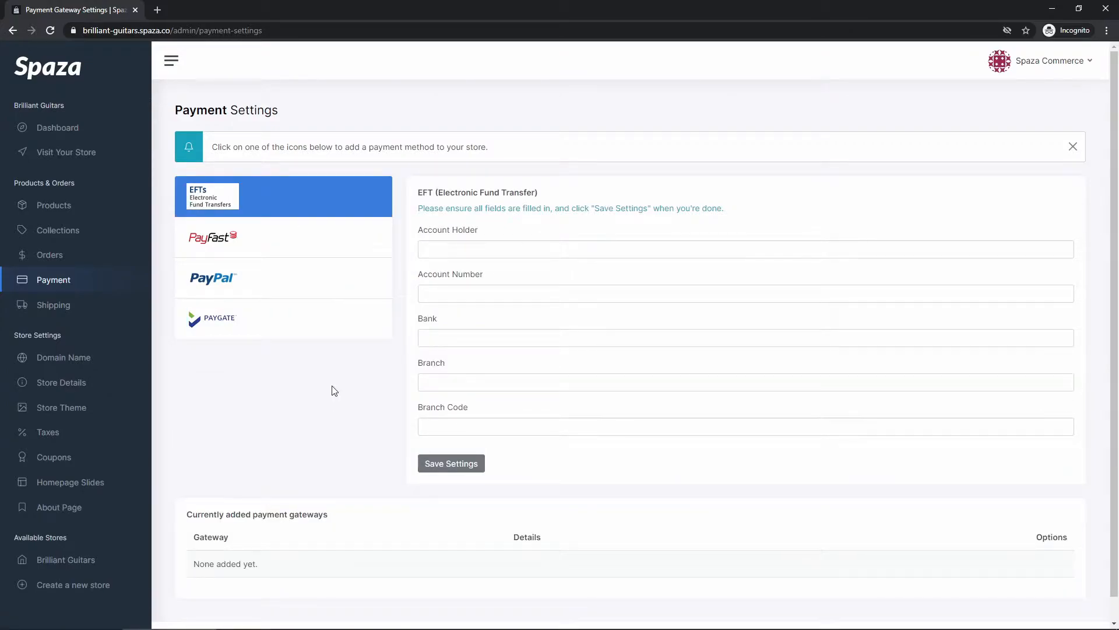
click(339, 246)
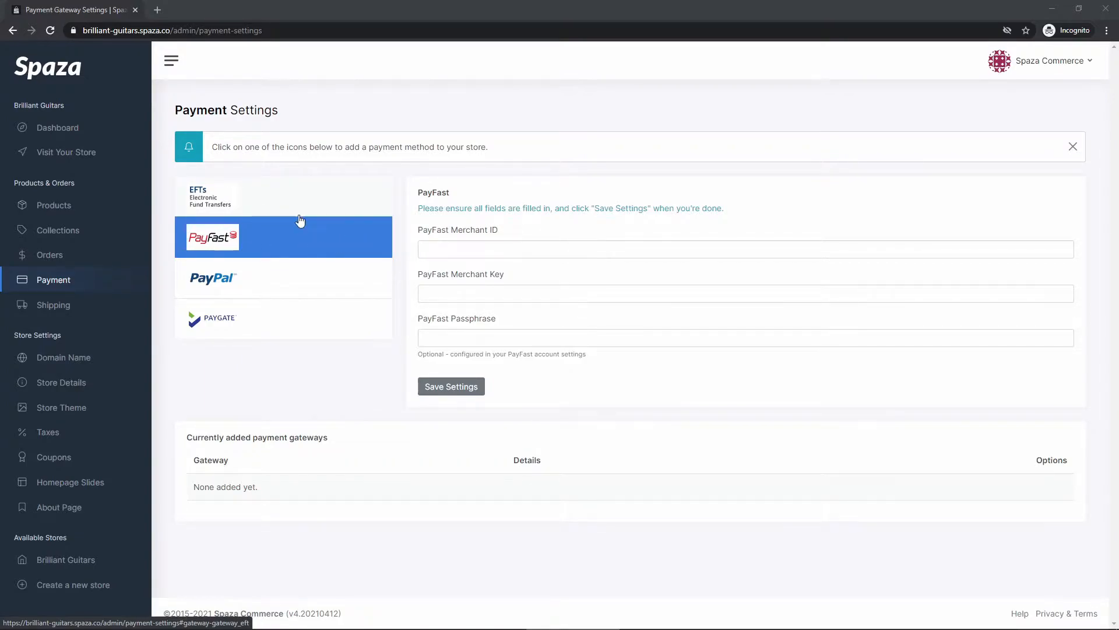
click(248, 198)
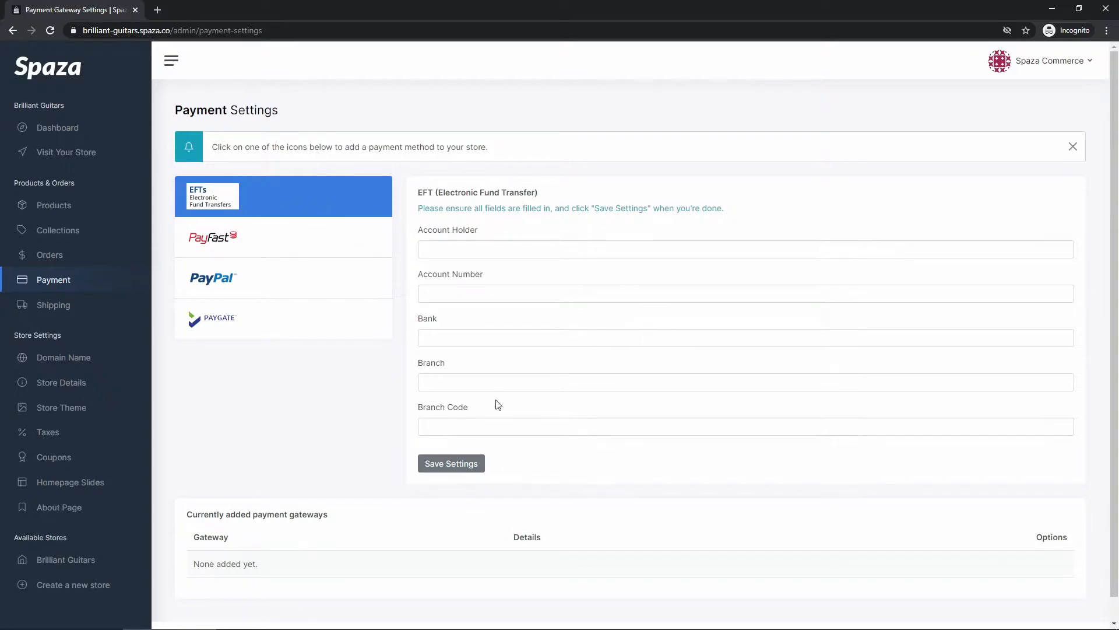
click(488, 249)
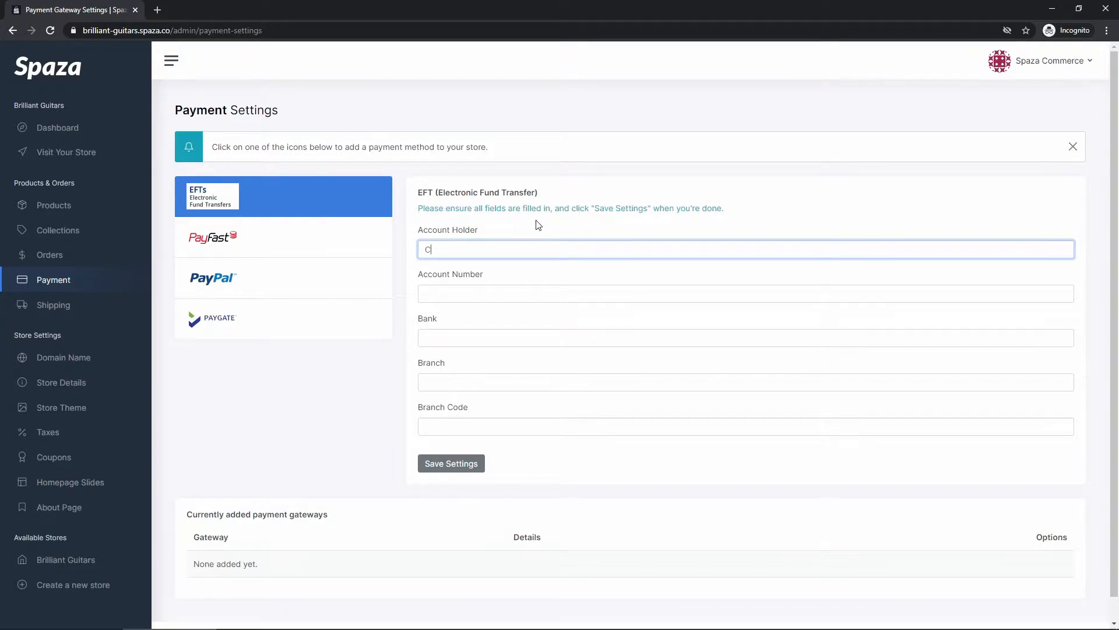
- Enter the account holder's name, account number, bank FNB and branch Melrose Arch, then save EFT
key(Tab)
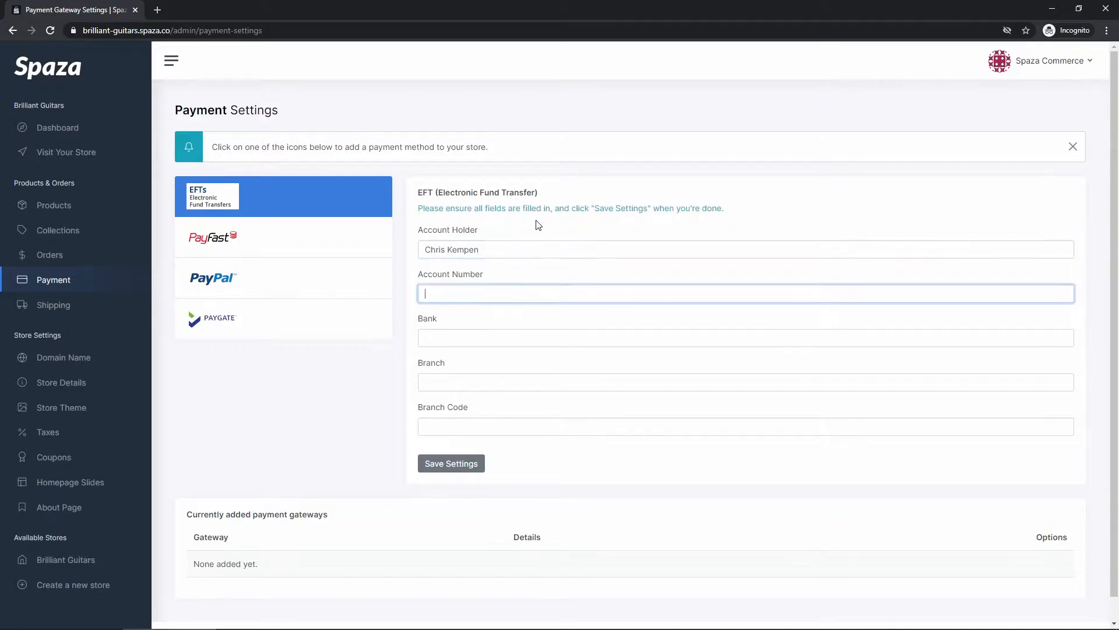
text(12300000000)
key(Tab)
text(FNB)
key(Tab)
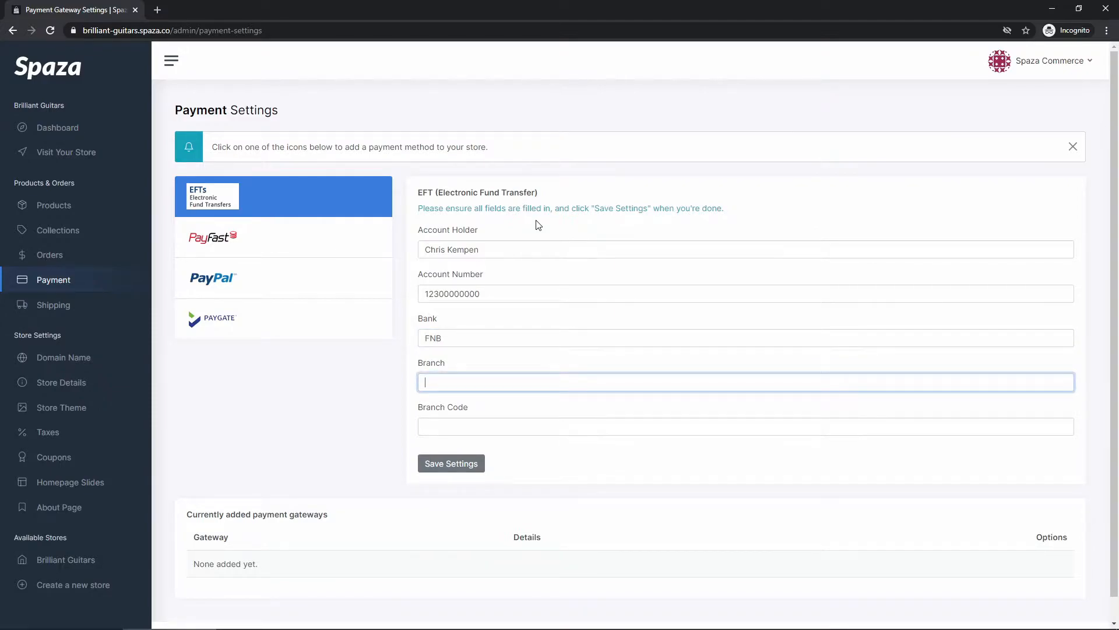
text(Melrose Arch)
key(Tab)
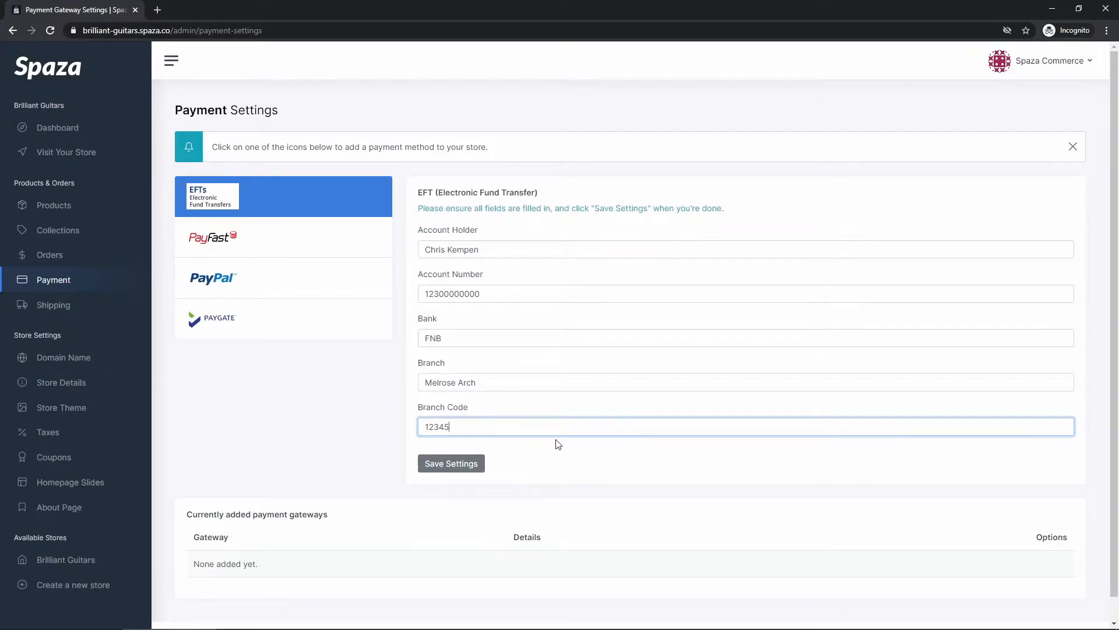
click(451, 467)
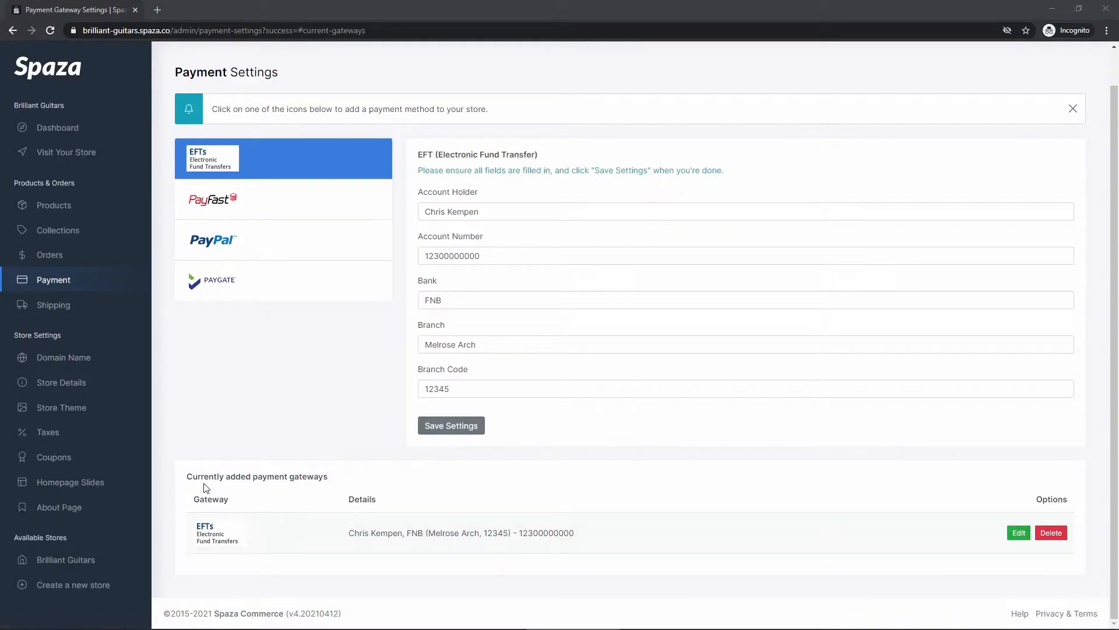
- Edit the EFT gateway, replace the account number's first three digits, and save
click(1018, 534)
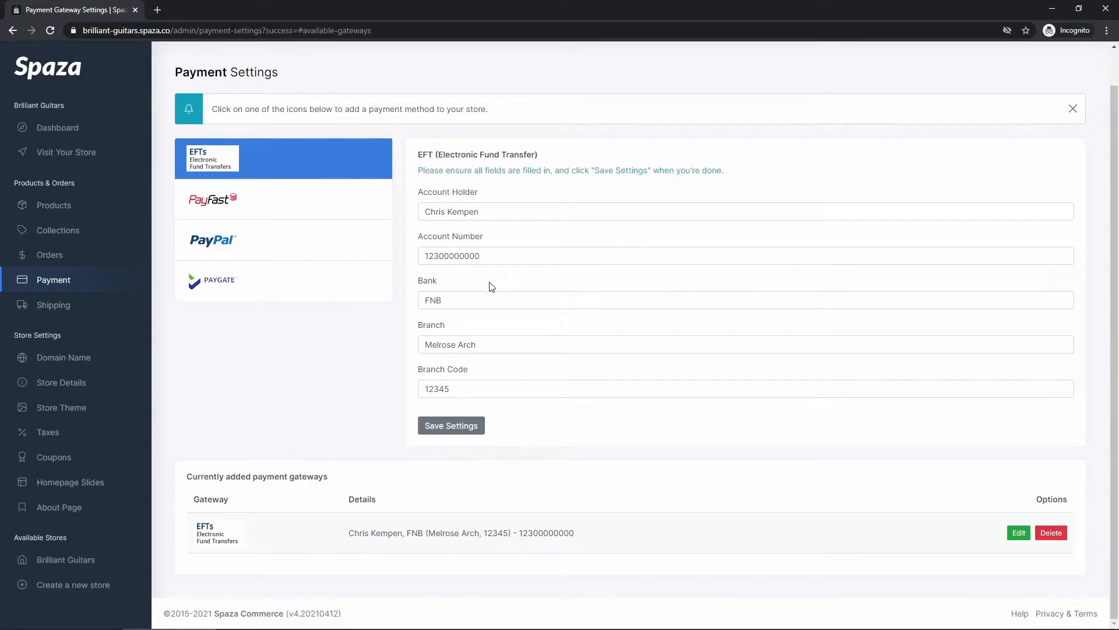
drag(439, 257, 423, 257)
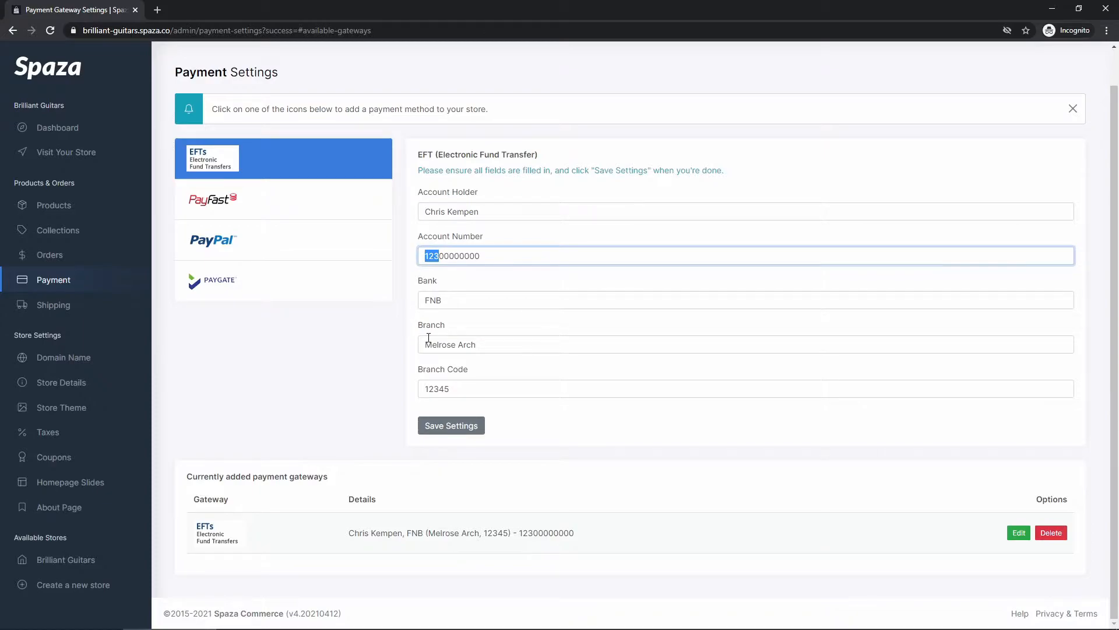
text(567)
click(444, 430)
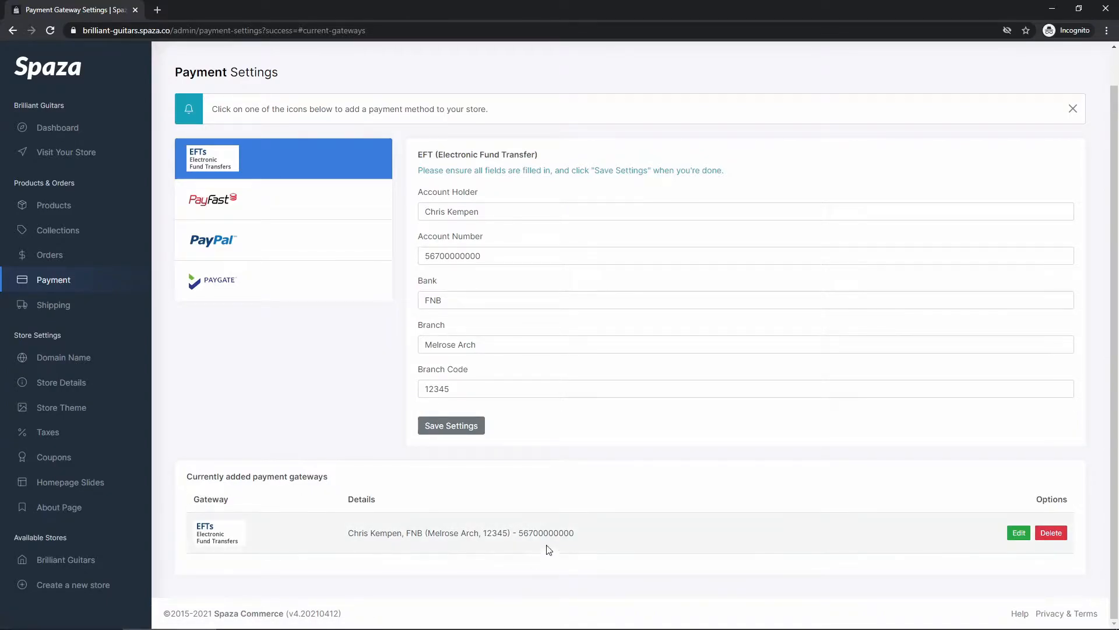
drag(518, 532, 580, 532)
click(571, 532)
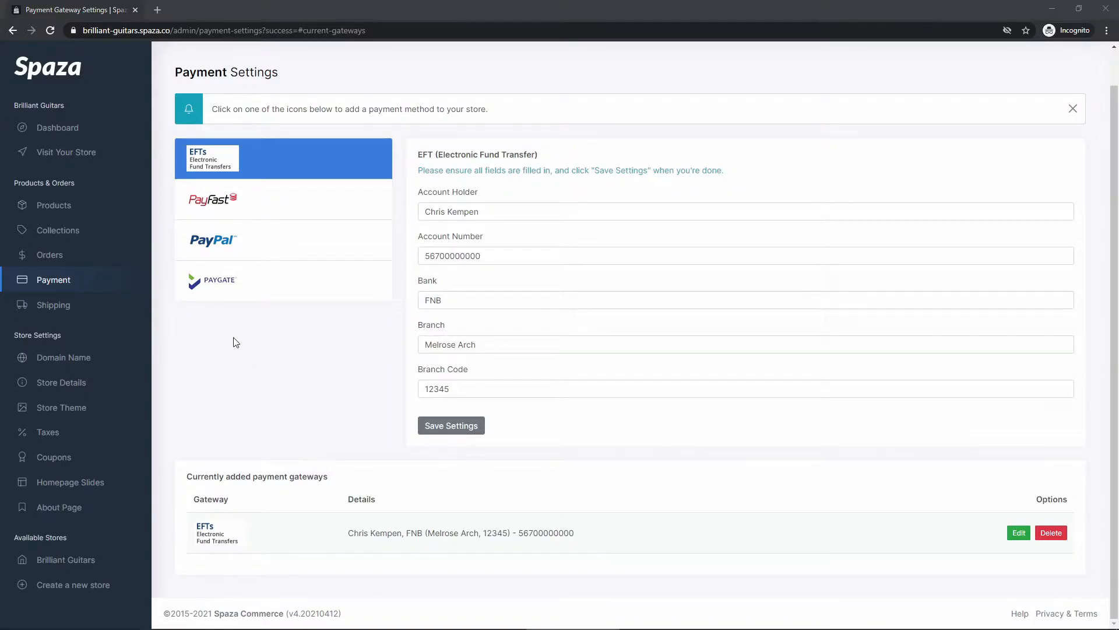
- From the storefront's product list, add 2 Ibanez RX - 6 String Edition guitars to the cart
click(64, 156)
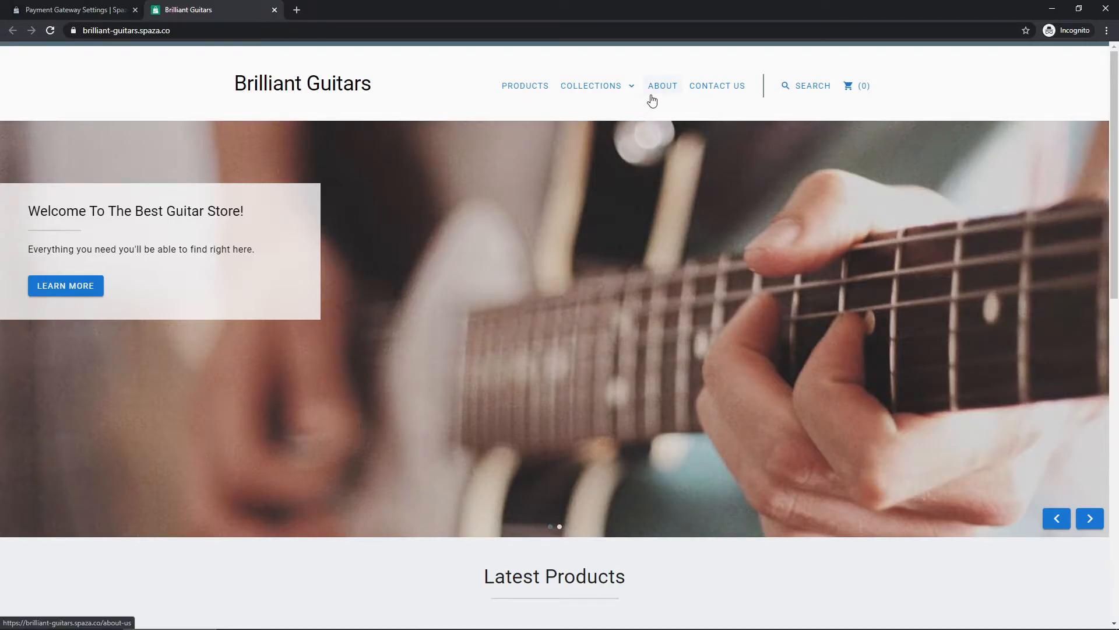
click(523, 89)
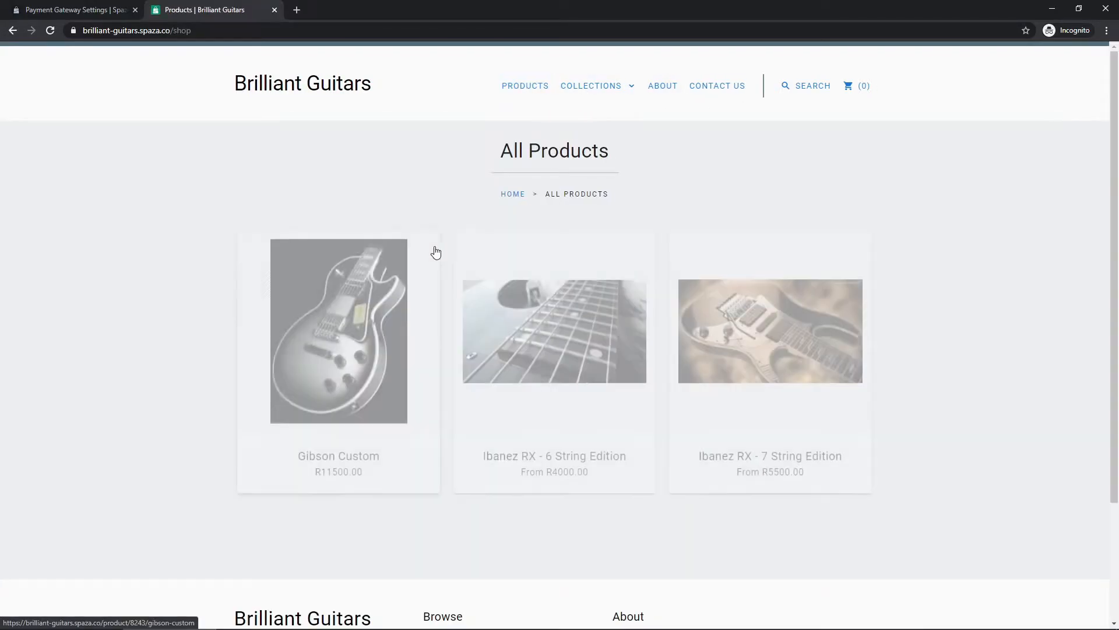
click(557, 358)
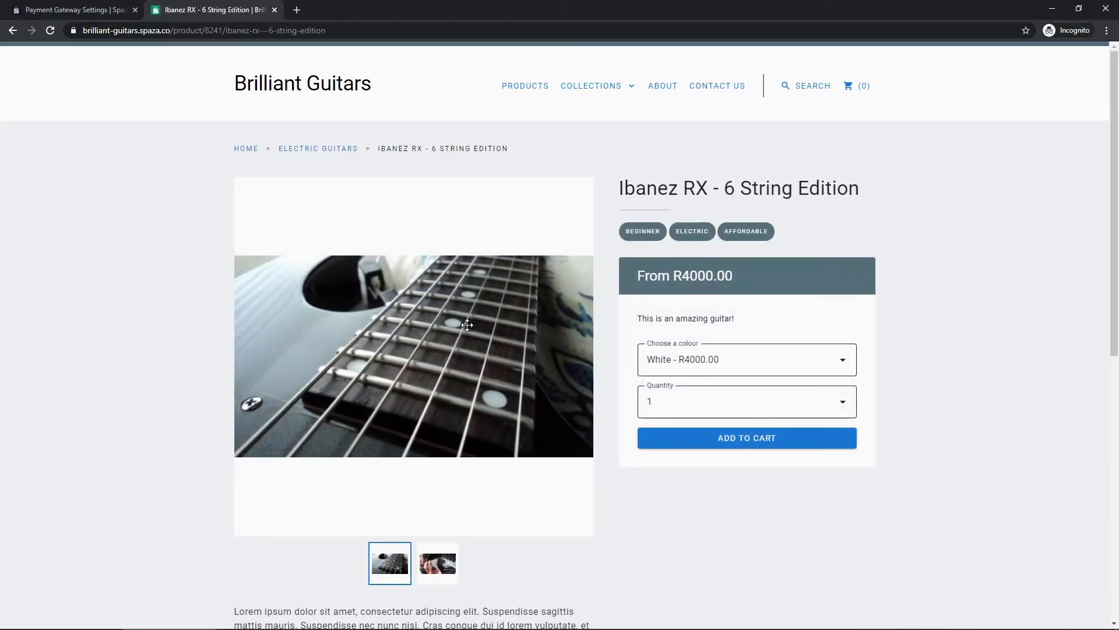
click(704, 412)
click(661, 105)
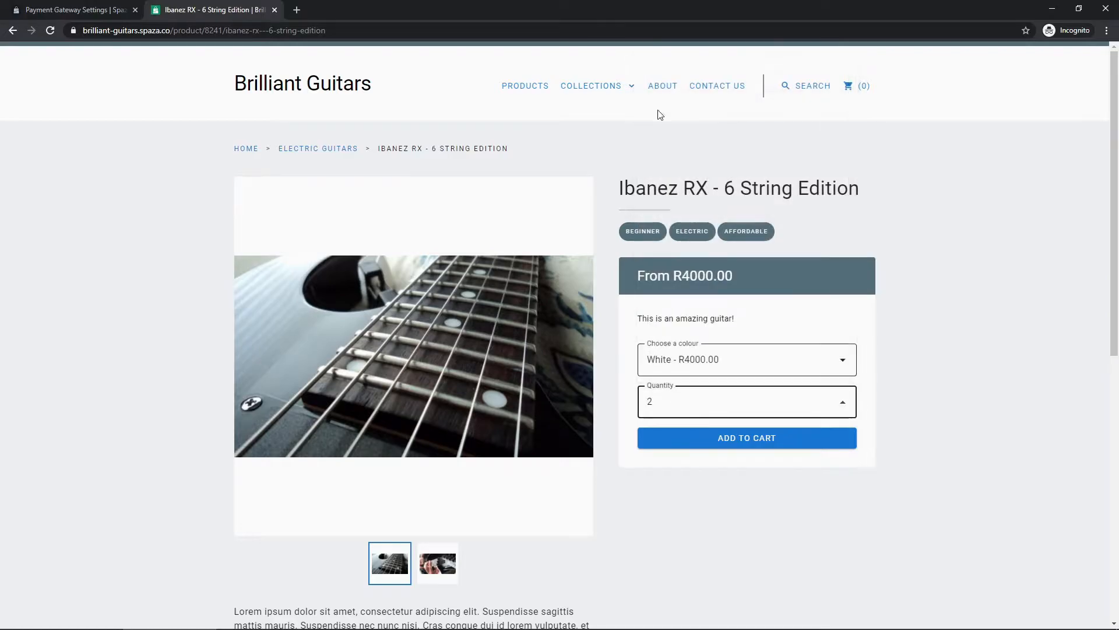
click(738, 438)
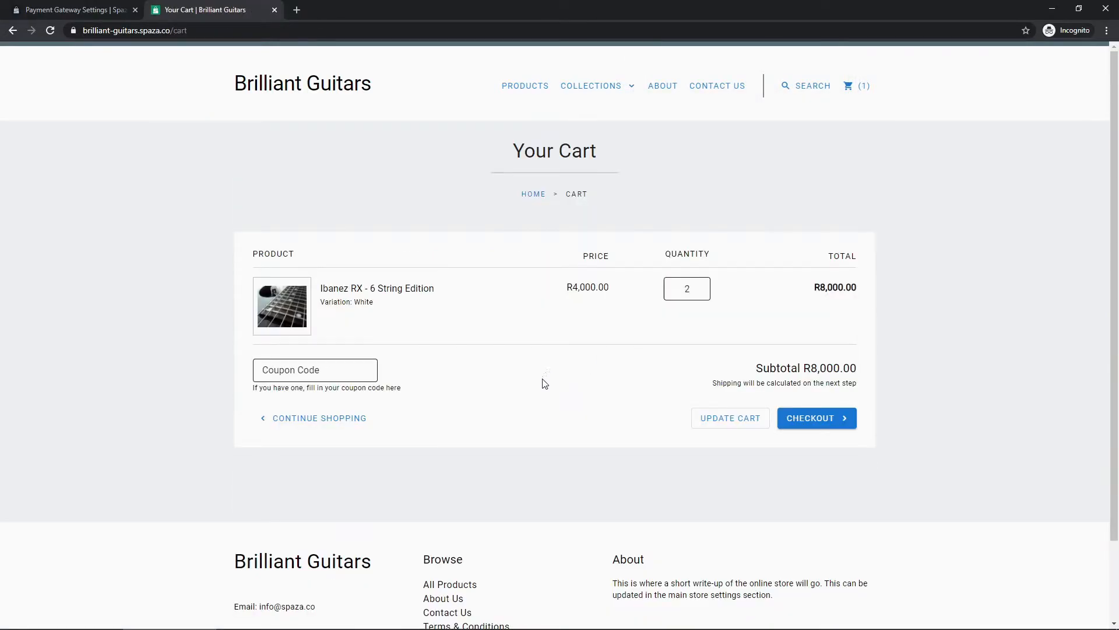
- Proceed from the cart to the checkout address form
click(810, 418)
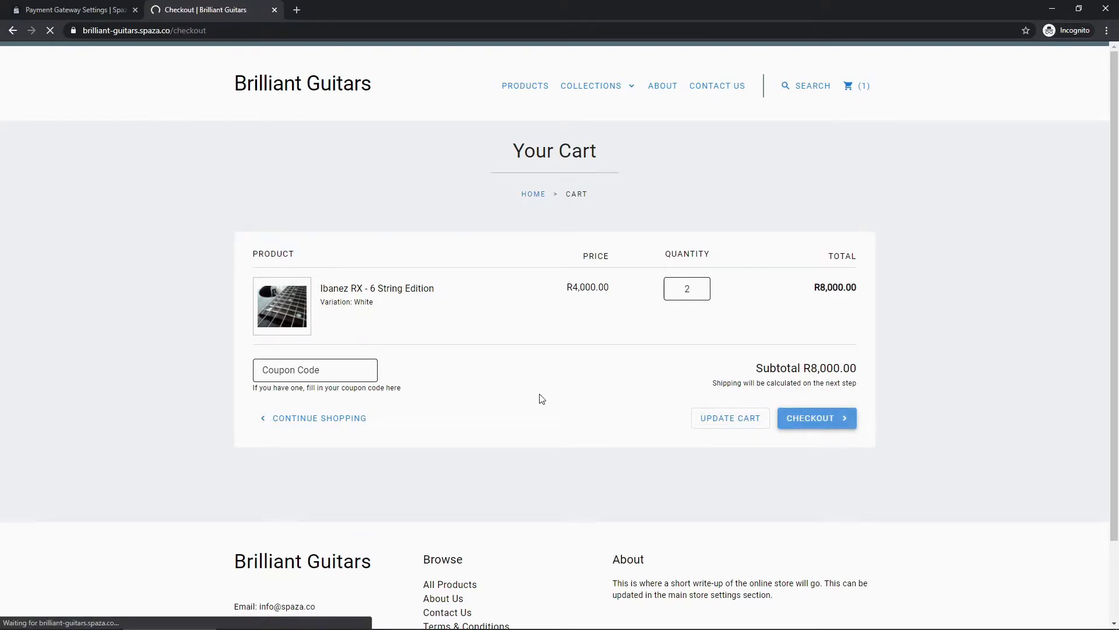
scroll(530, 384, down, 3)
scroll(541, 377, up, 1)
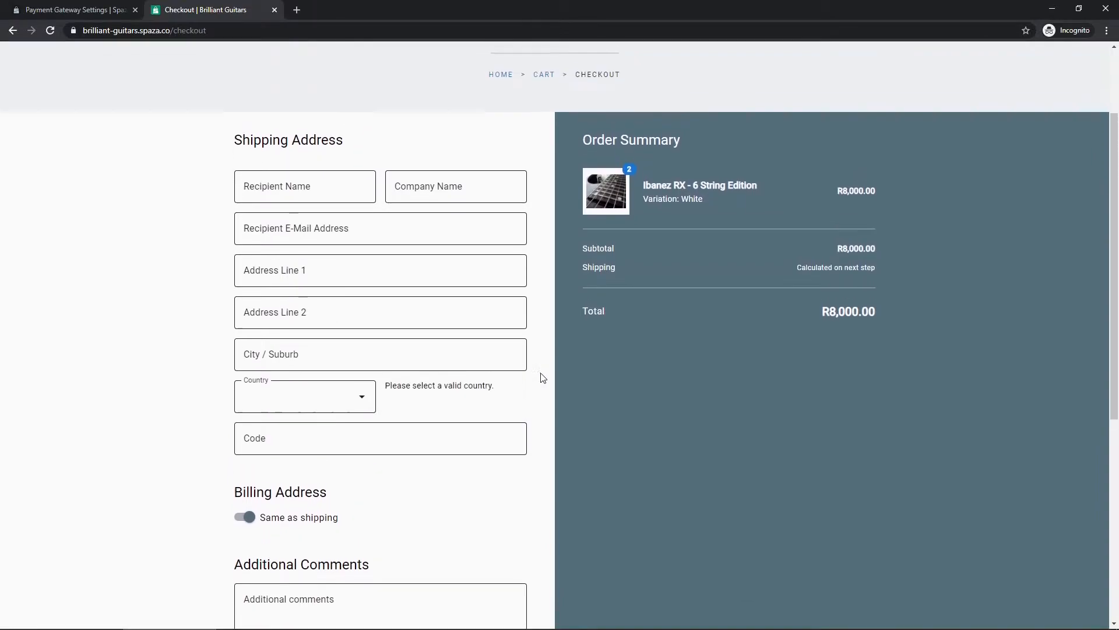
scroll(253, 519, down, 1)
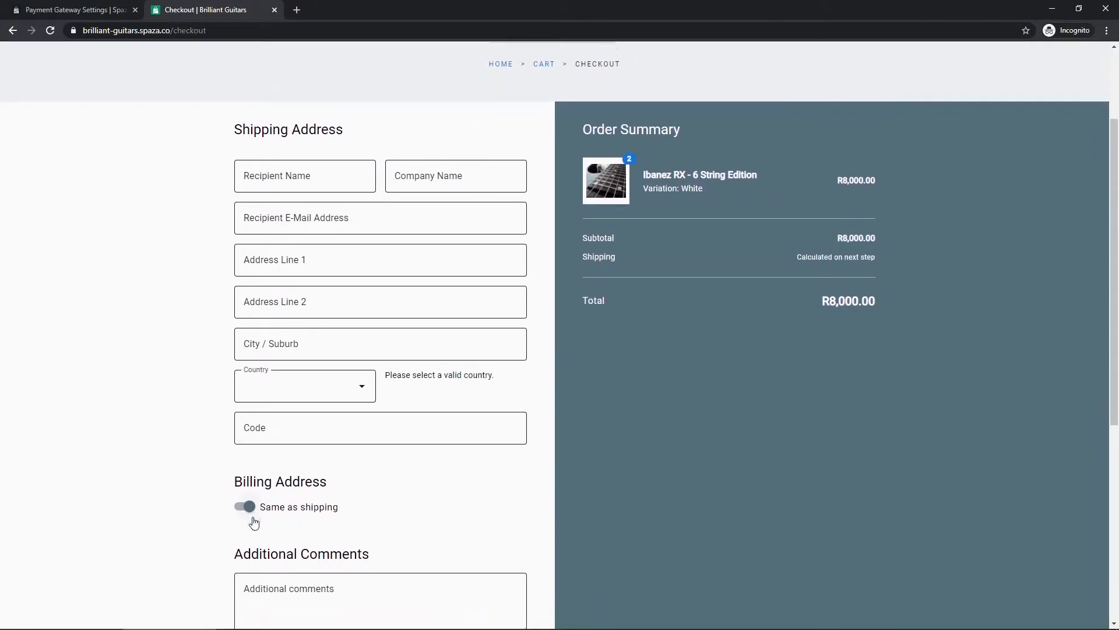
drag(364, 465, 287, 479)
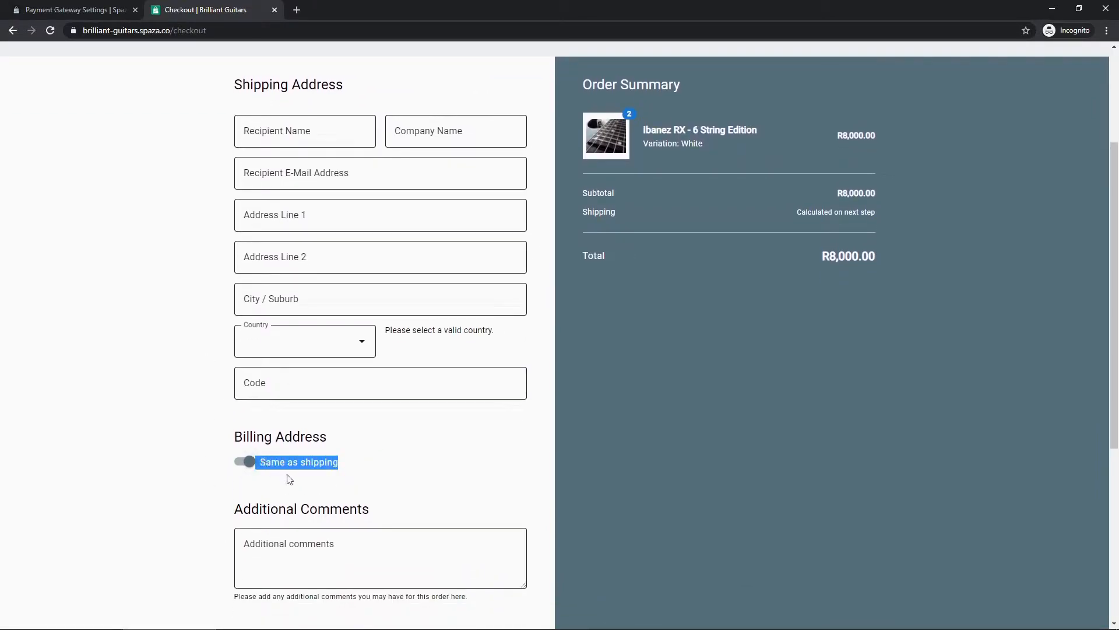
click(390, 461)
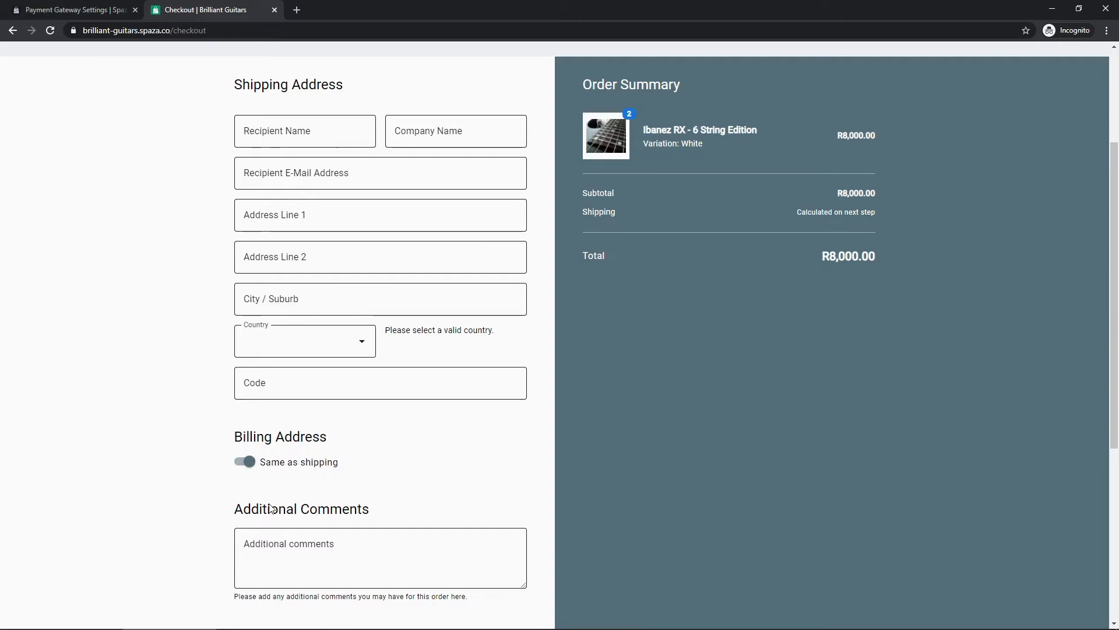
scroll(301, 313, up, 1)
- Enter the recipient's name, company 'Spaza Commerce', e-mail, street address and city Johannesburg
click(292, 192)
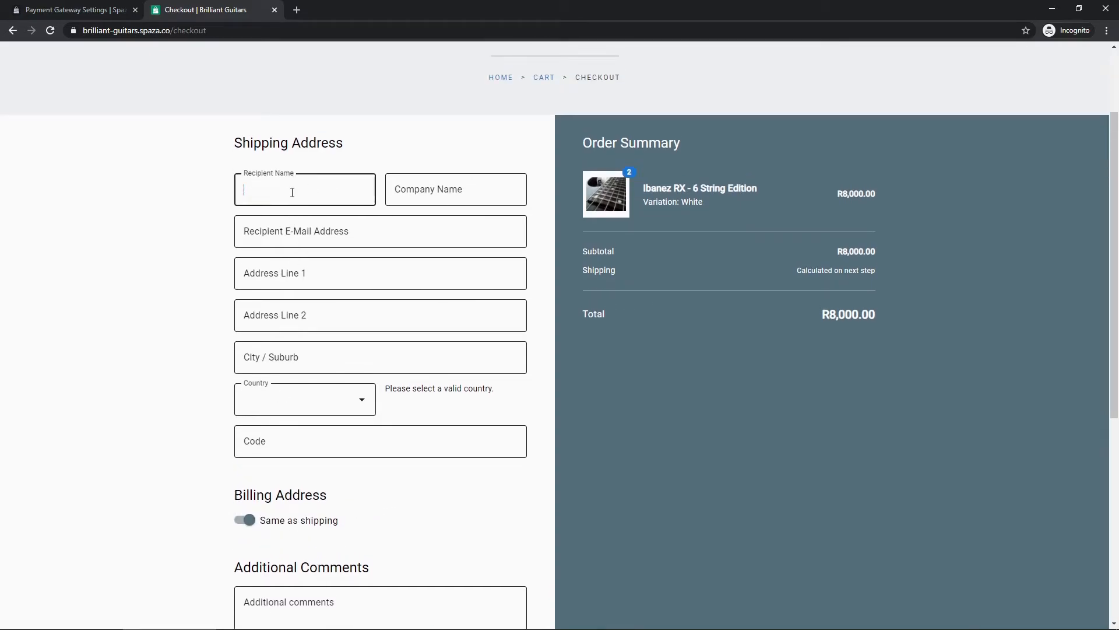
key(Tab)
text(Spaza Commerce)
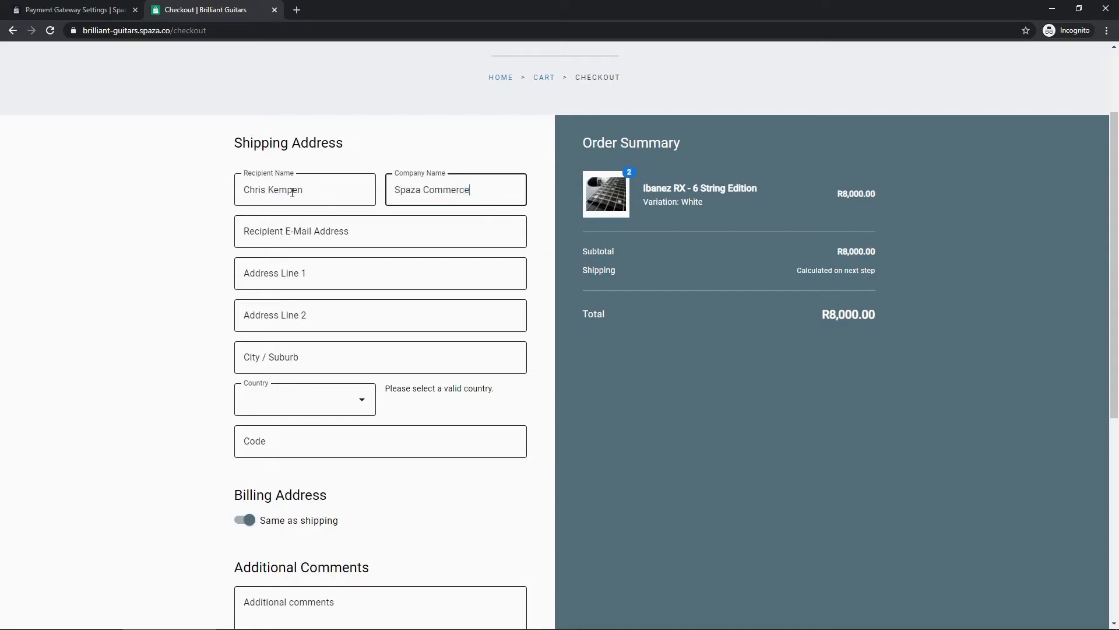
key(Tab)
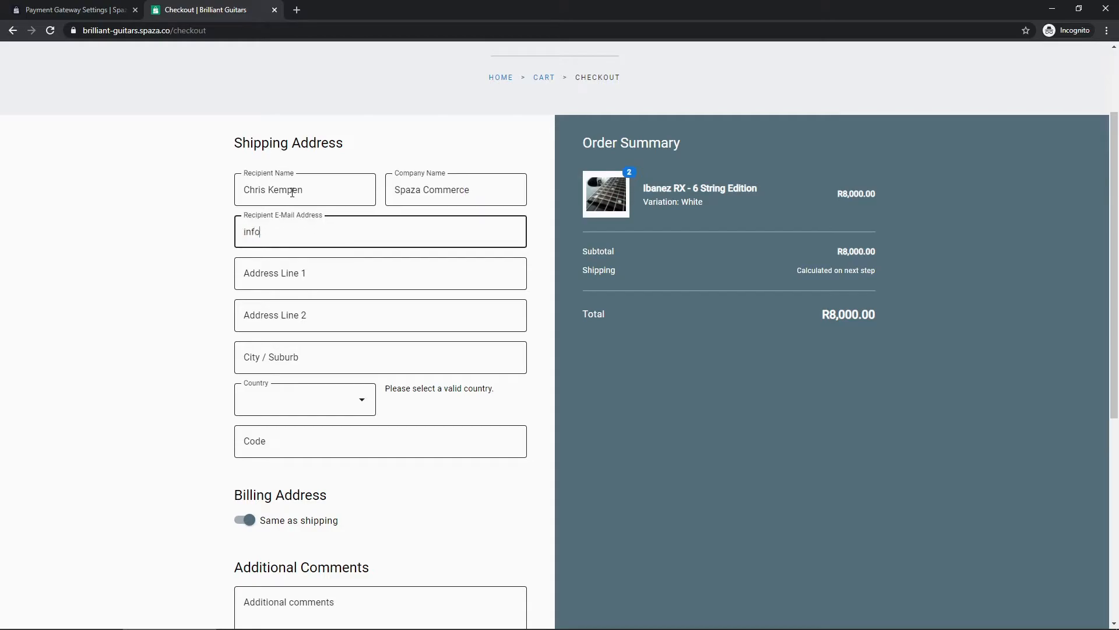
key(Tab)
text(123)
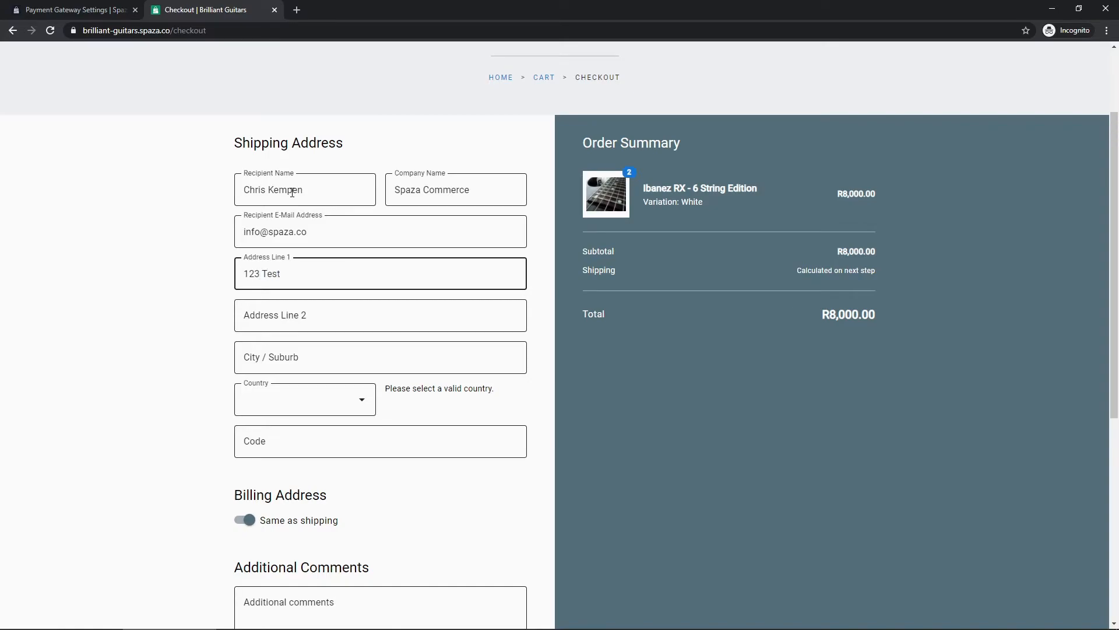
key(Tab)
key(Tab)
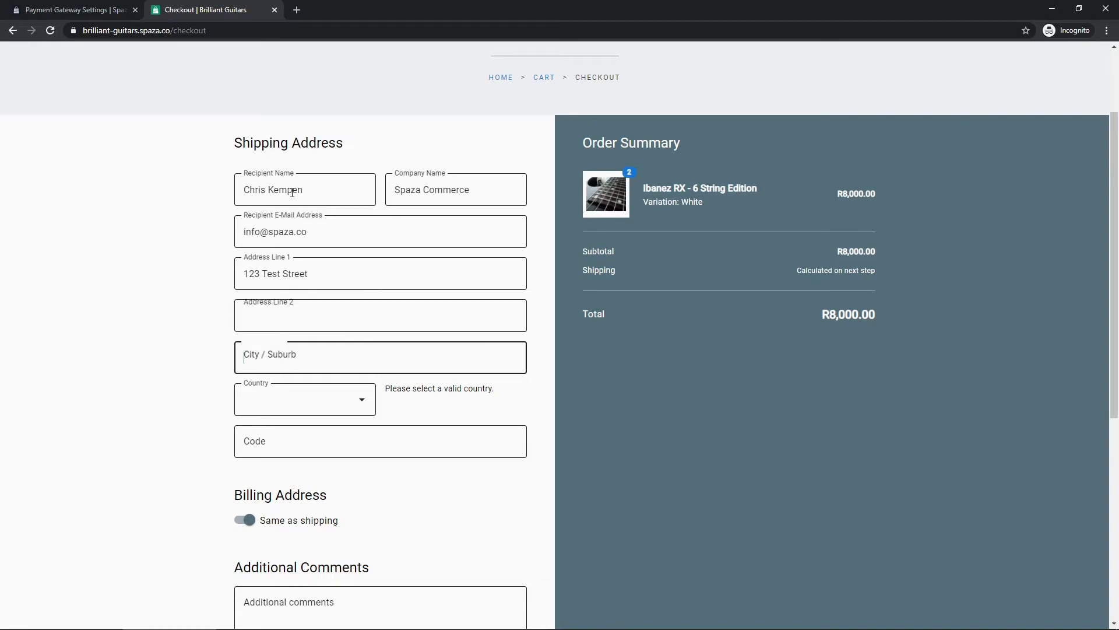
text(Johannesburg)
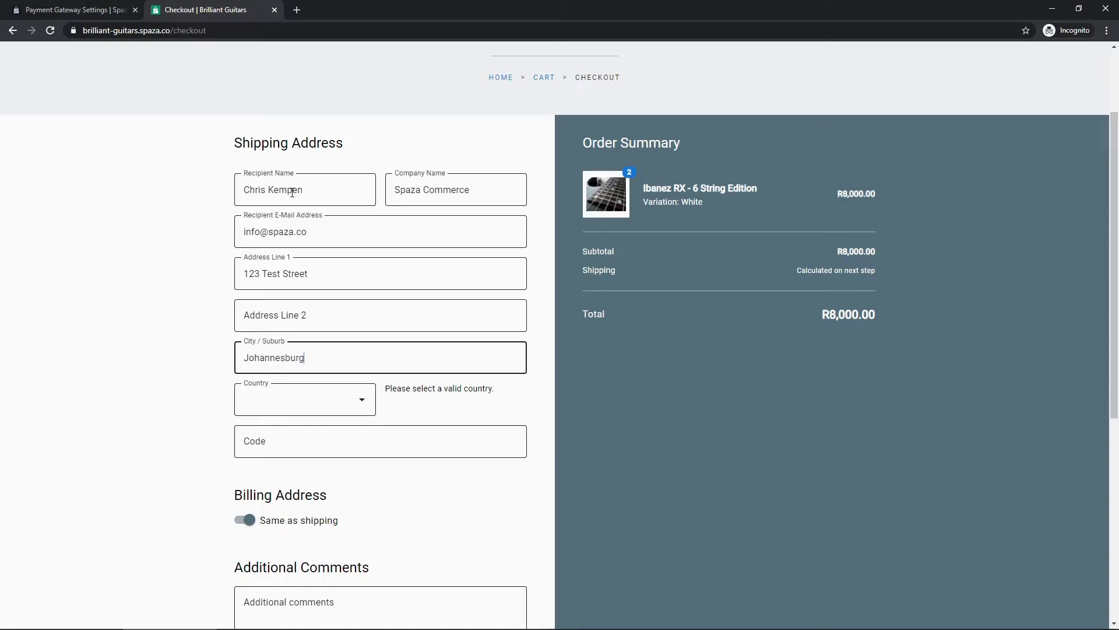
- Choose South Africa and North West, enter the postal code, and continue to shipping
click(339, 400)
scroll(315, 309, down, 15)
scroll(315, 309, down, 6)
click(313, 303)
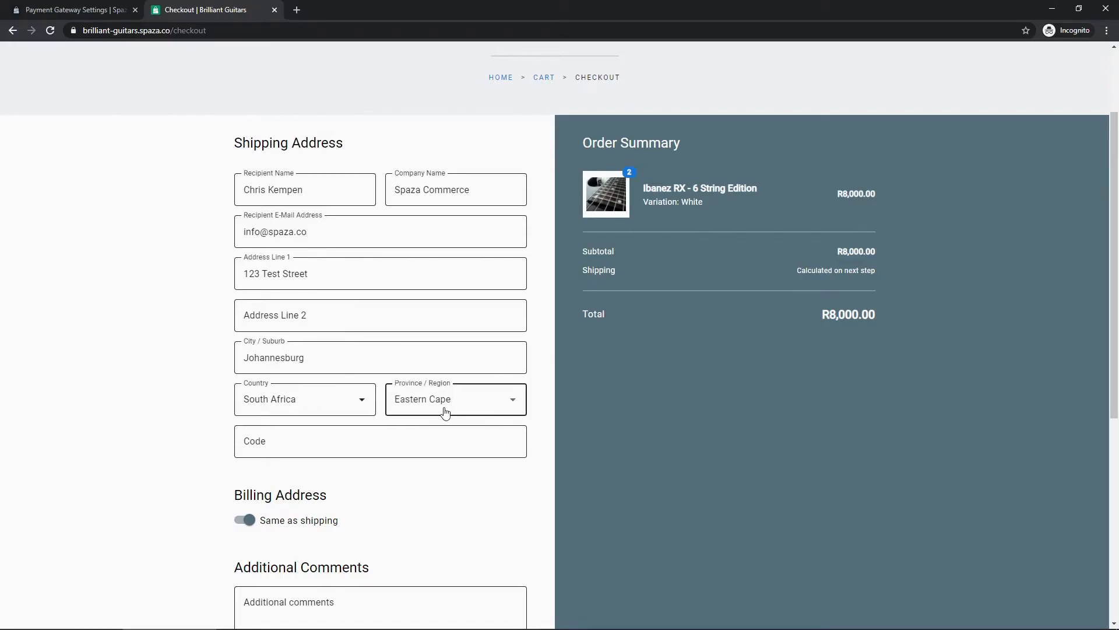
click(445, 408)
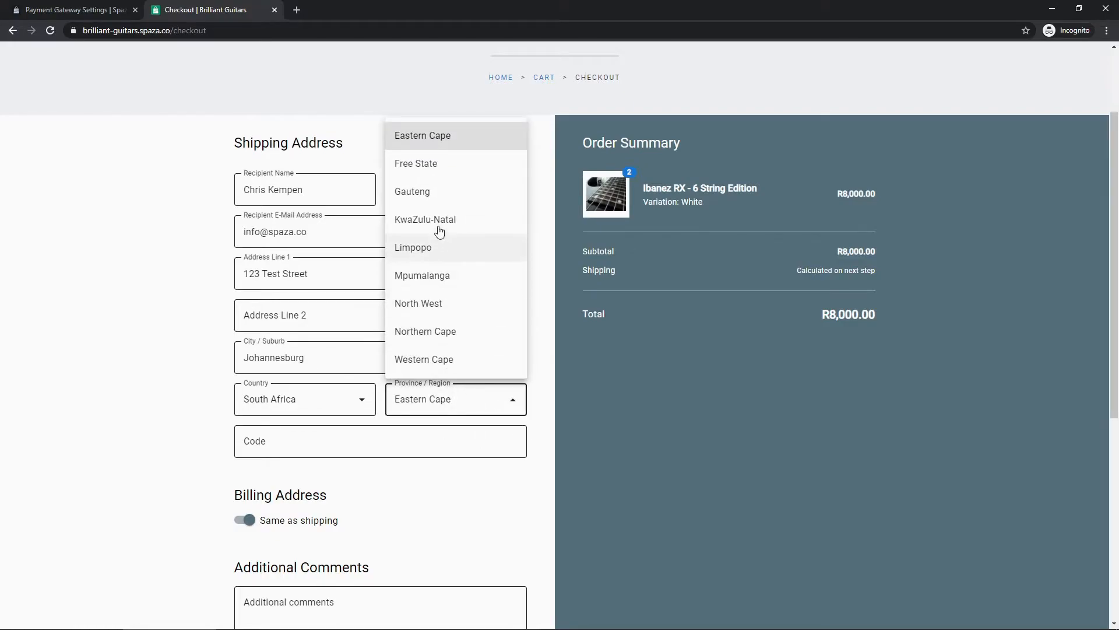
click(432, 304)
click(285, 439)
text(2900)
scroll(233, 349, down, 2)
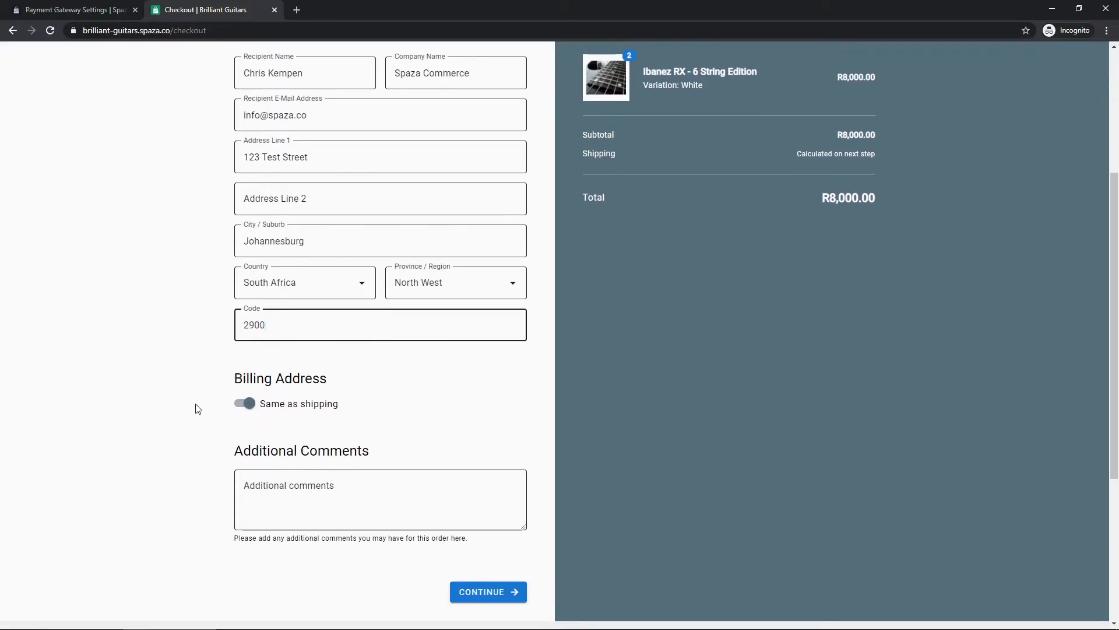
scroll(449, 541, down, 1)
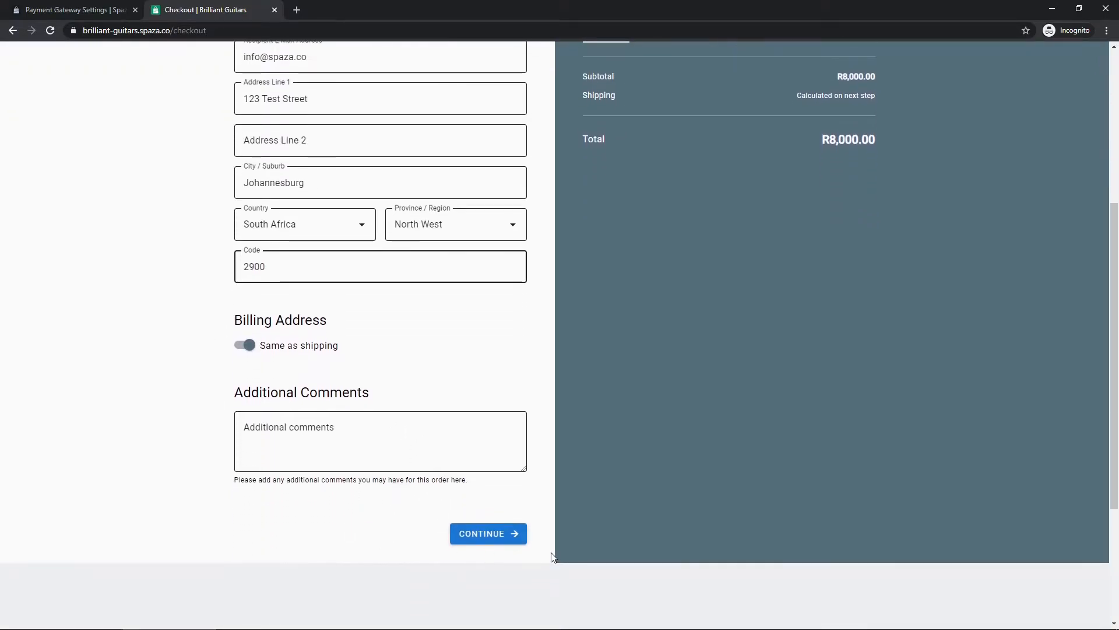
click(474, 535)
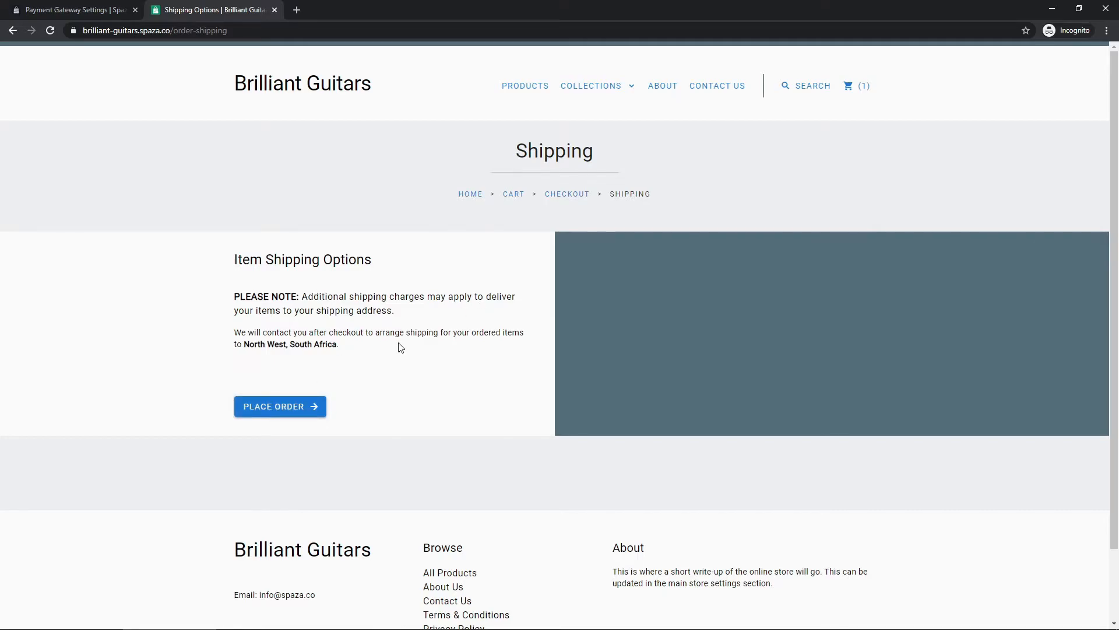
- Place the order from the Shipping page to reach Order Review
click(289, 409)
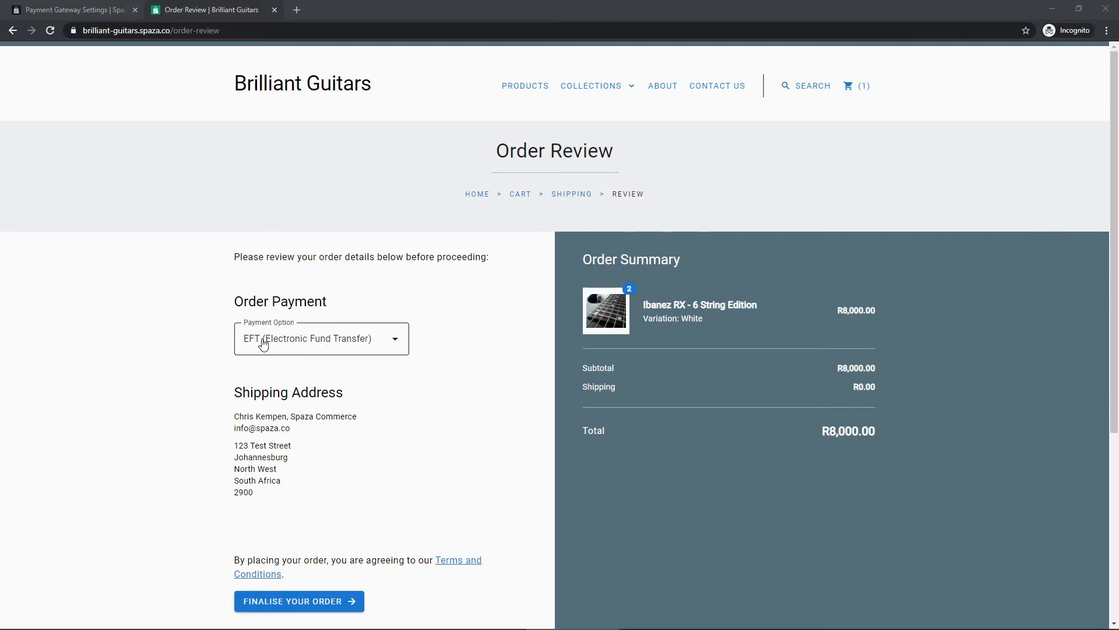
click(359, 345)
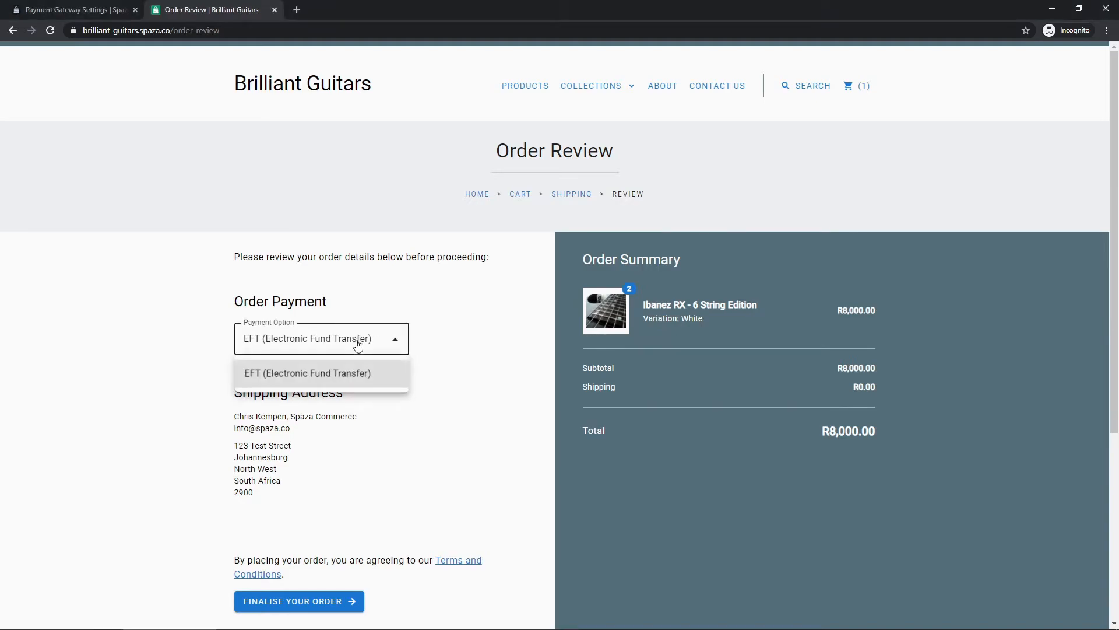
click(333, 380)
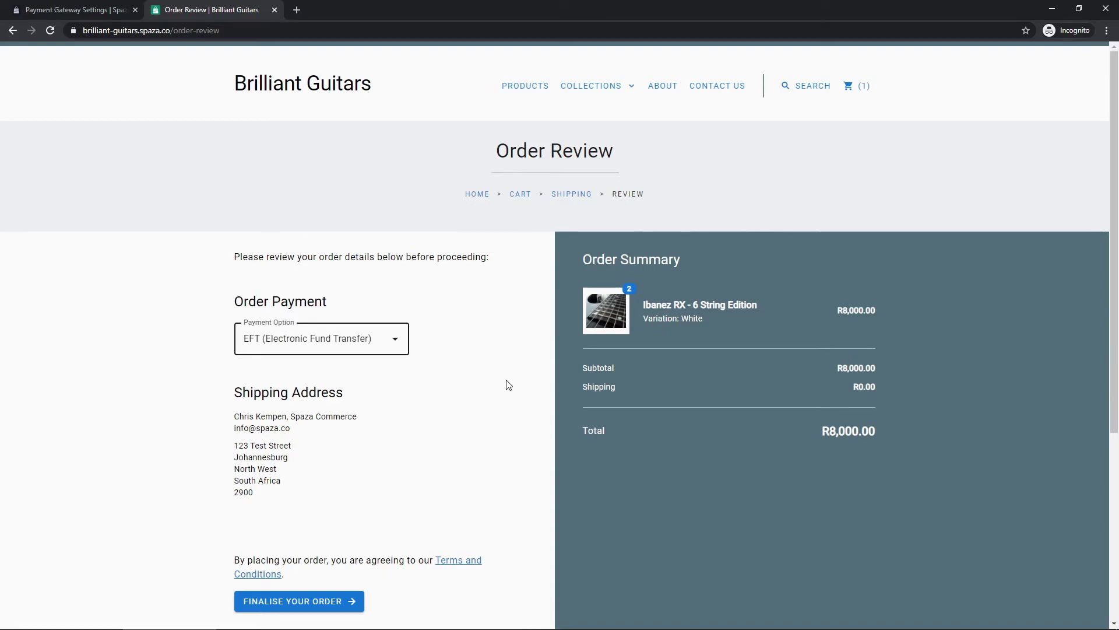
scroll(505, 385, down, 1)
scroll(497, 385, up, 1)
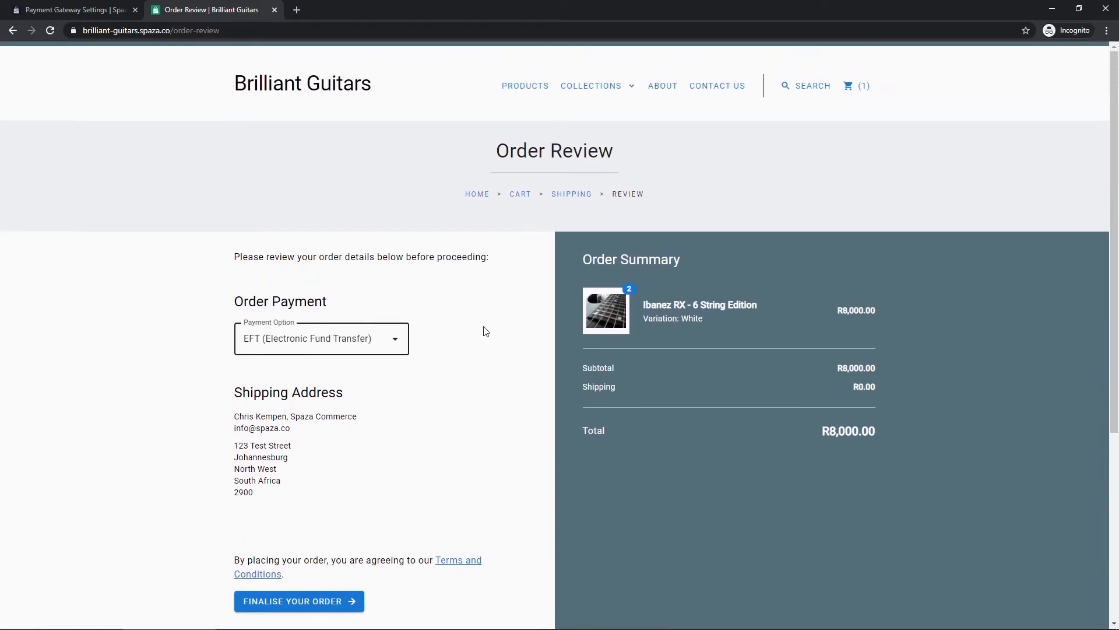
click(327, 346)
click(475, 374)
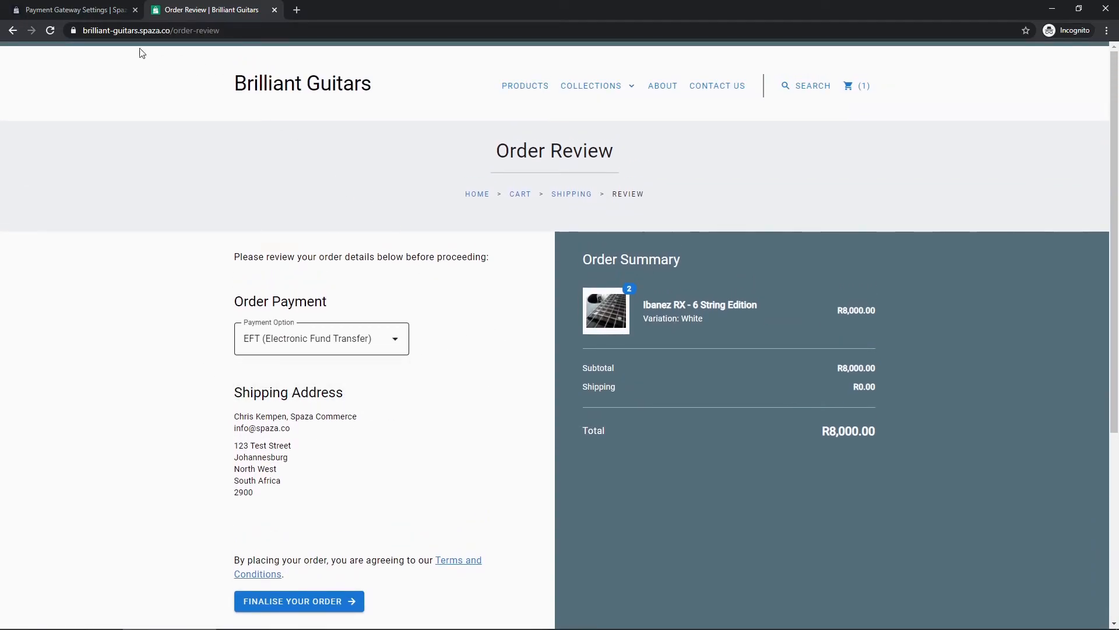
- Add PayFast as a payment gateway with its merchant ID, merchant key and passphrase
click(89, 11)
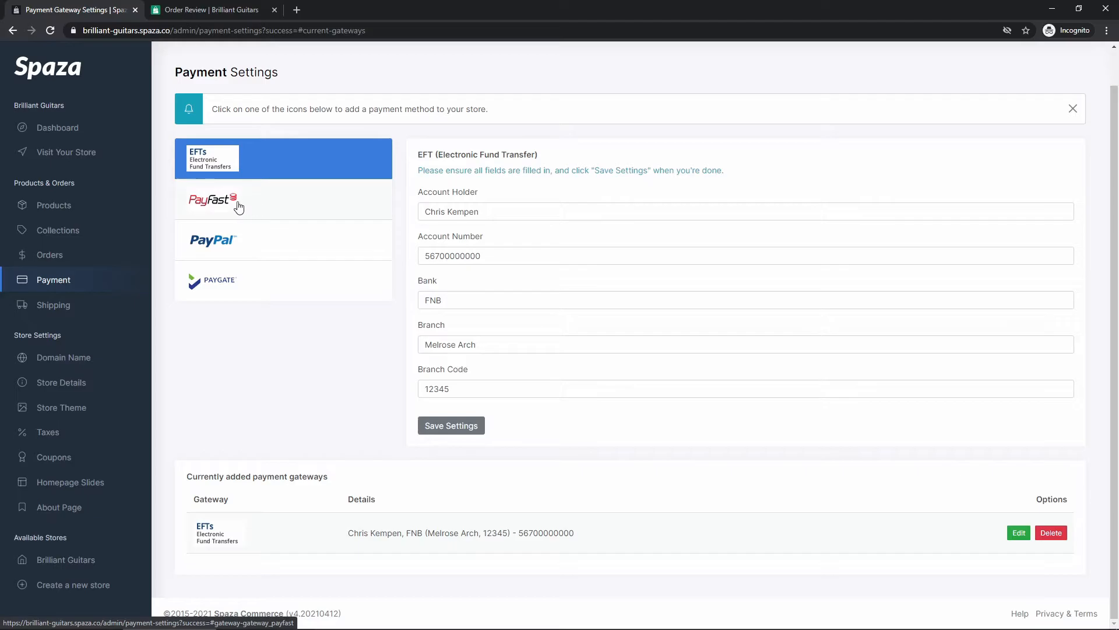
click(260, 205)
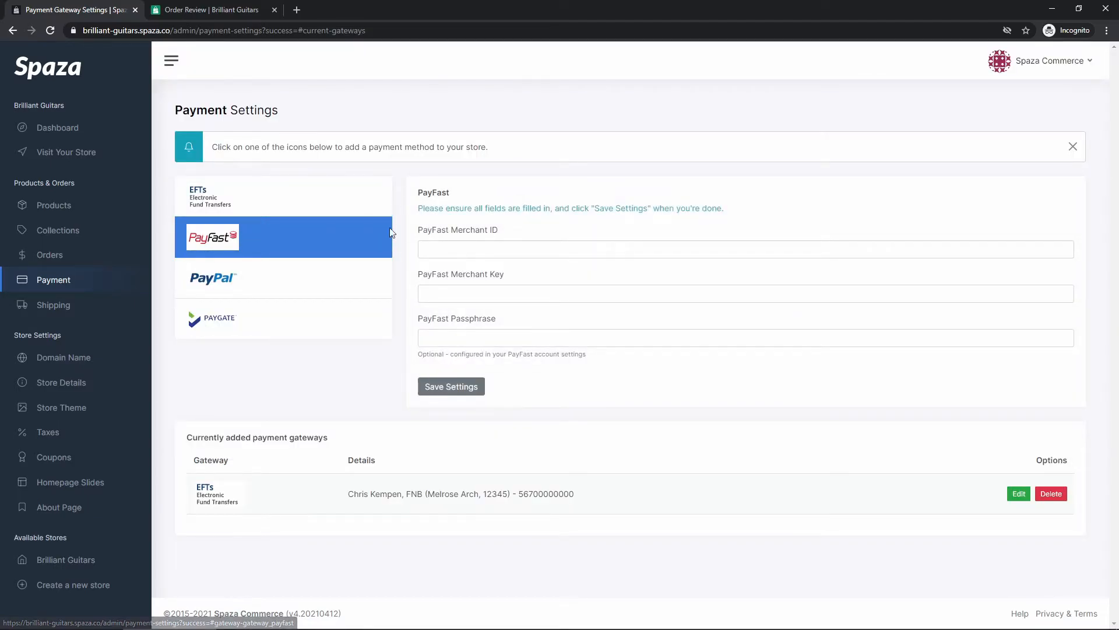
click(465, 245)
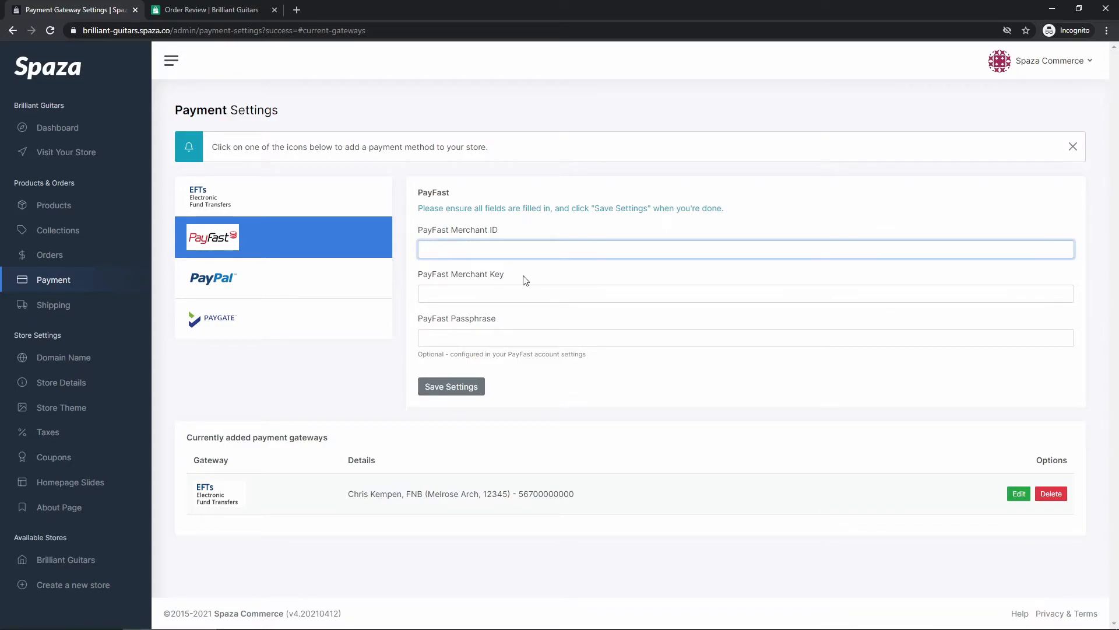
text(12345)
key(Tab)
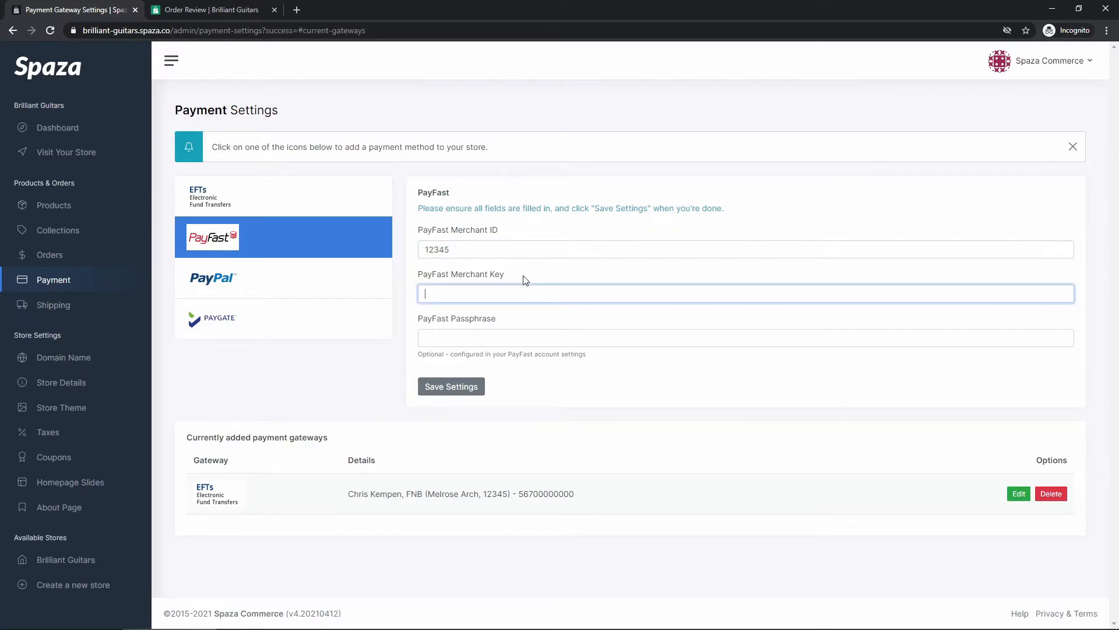
text(567890)
key(Tab)
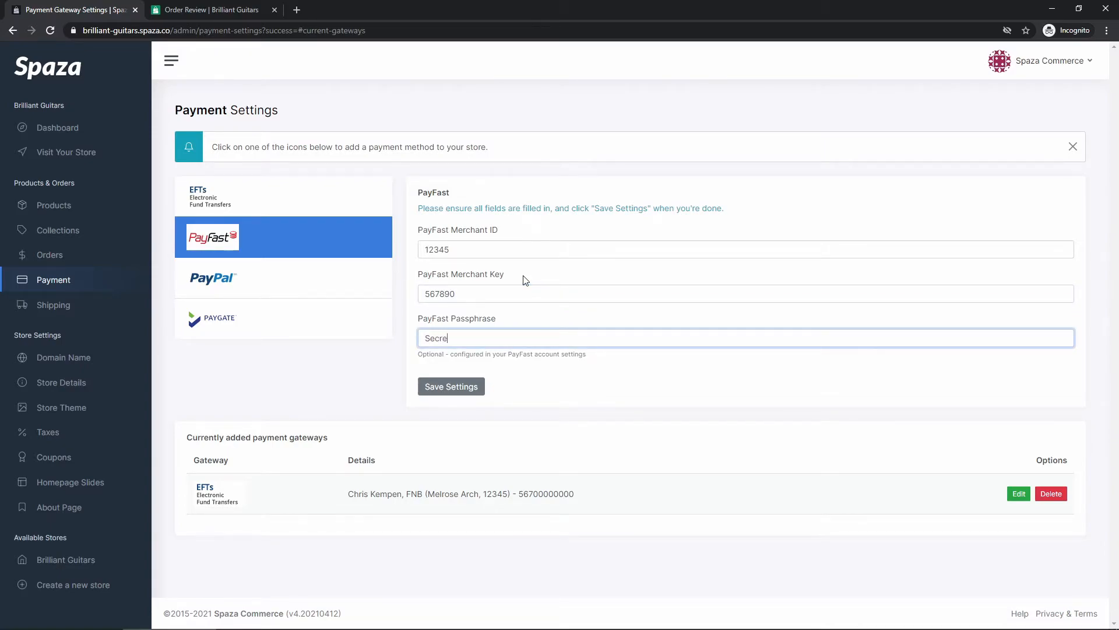
click(542, 386)
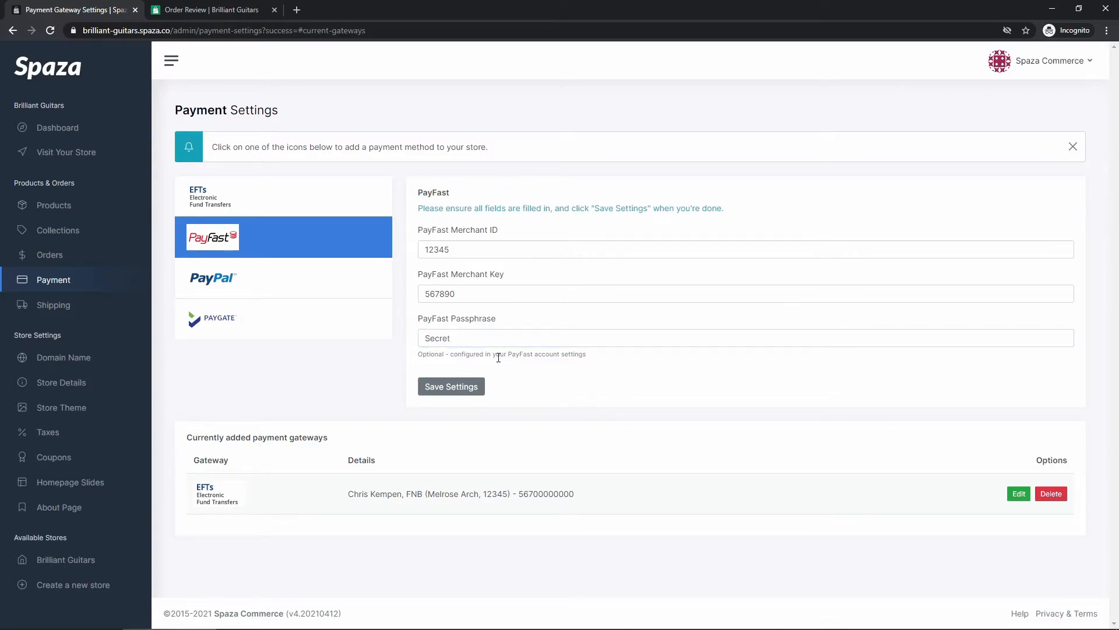
click(448, 387)
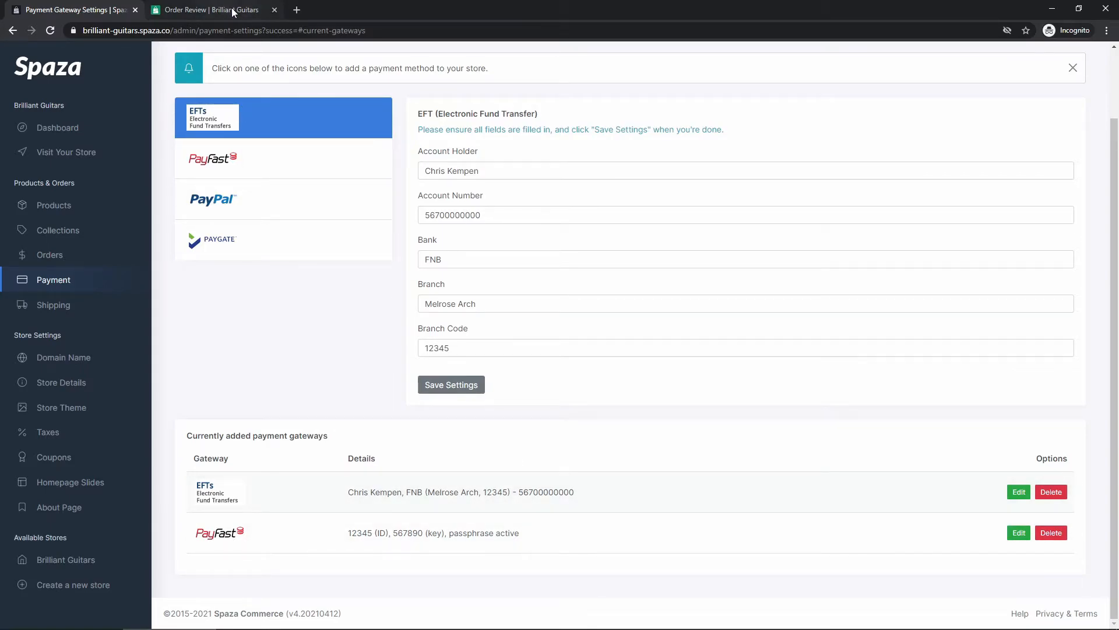
- Reload Order Review, confirm EFT as the payment option, and finalise the R8,000.00 order
click(198, 12)
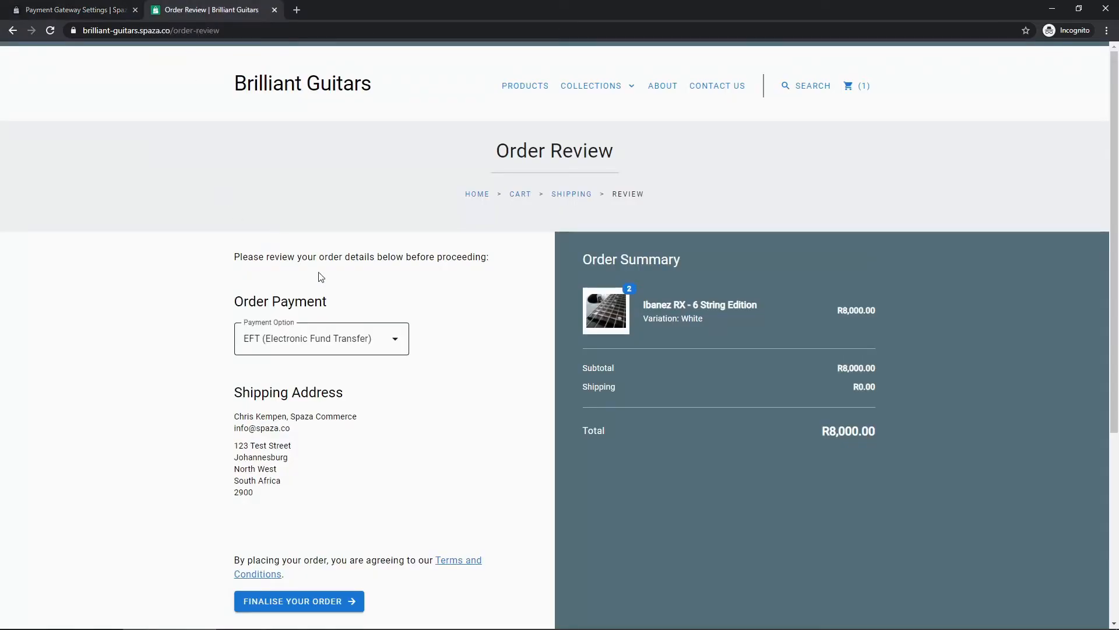
click(49, 31)
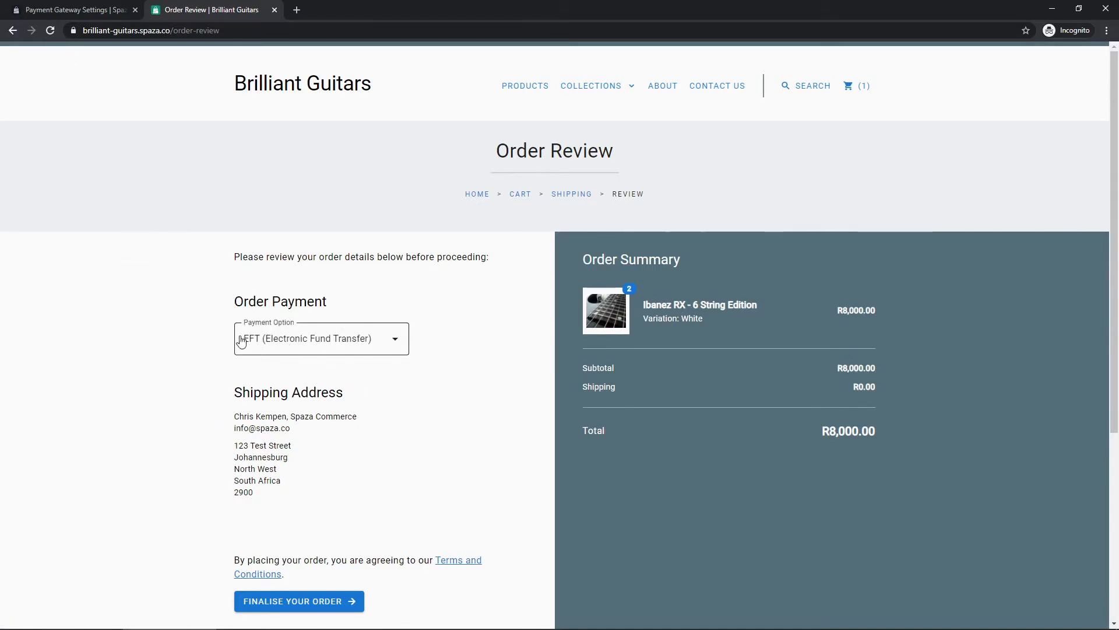
click(349, 343)
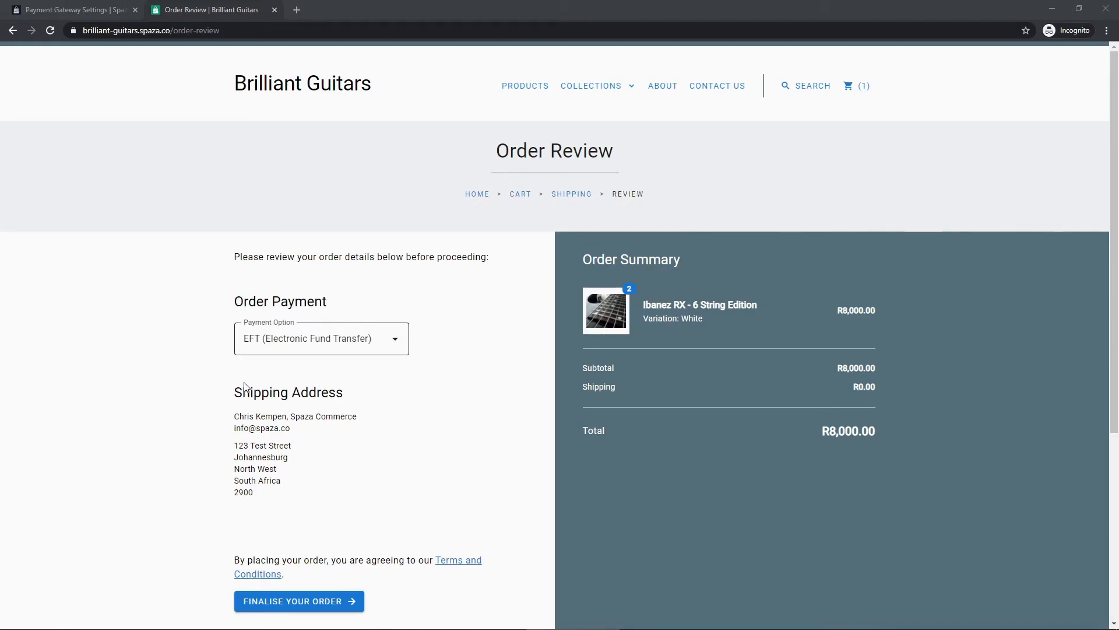
scroll(402, 397, down, 1)
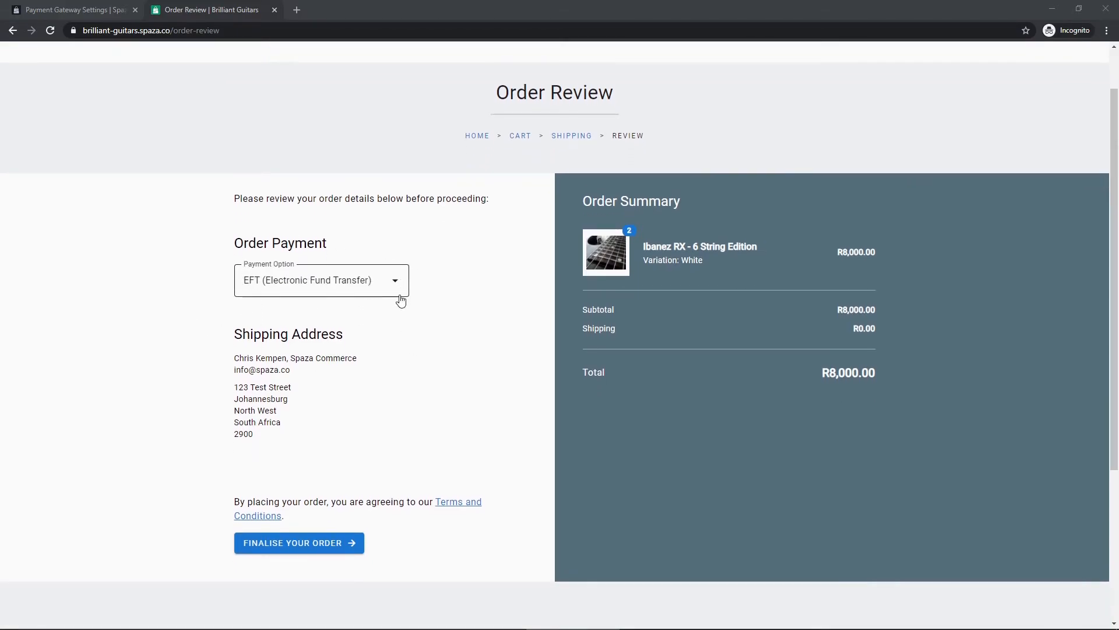
scroll(467, 323, down, 2)
scroll(460, 332, up, 2)
scroll(409, 349, down, 1)
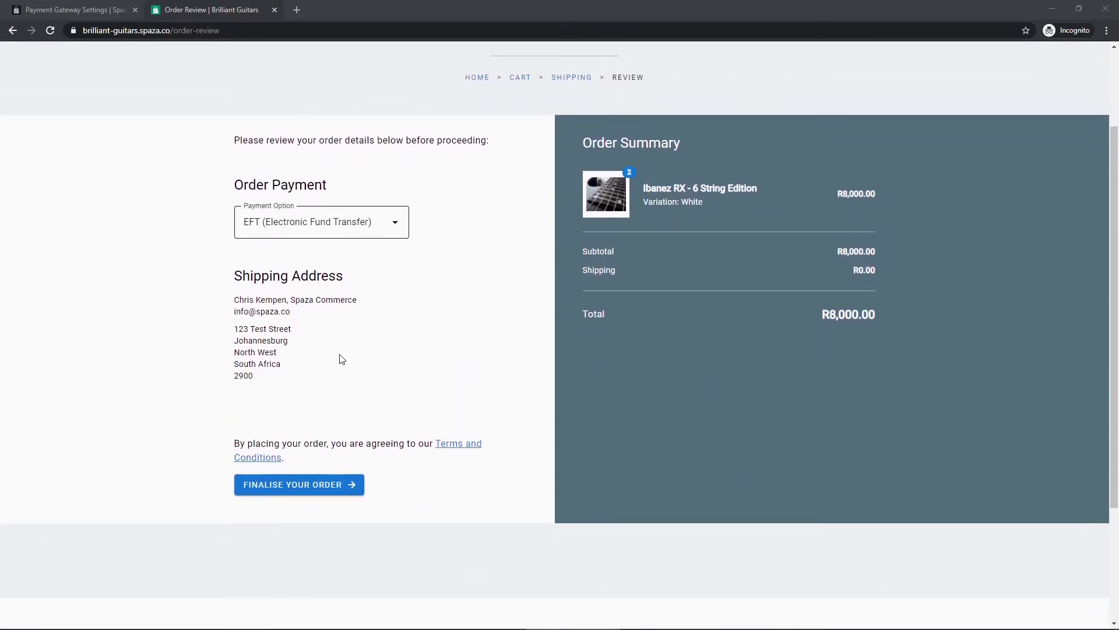
click(299, 487)
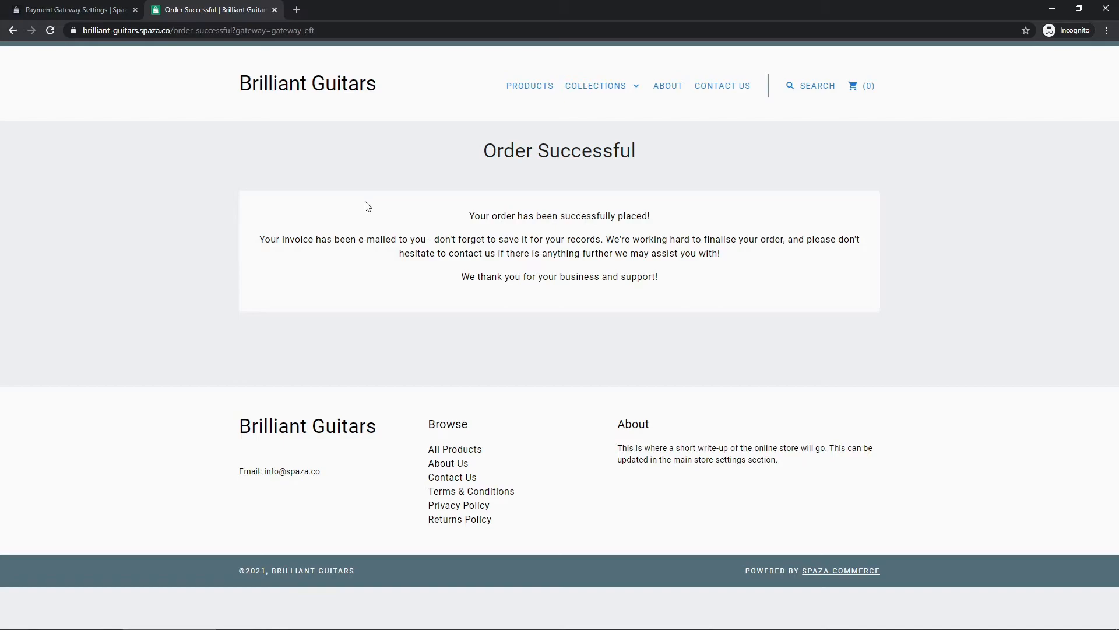
- Open the Order Placed Successfully email in Gmail and read through its EFT instructions
click(297, 12)
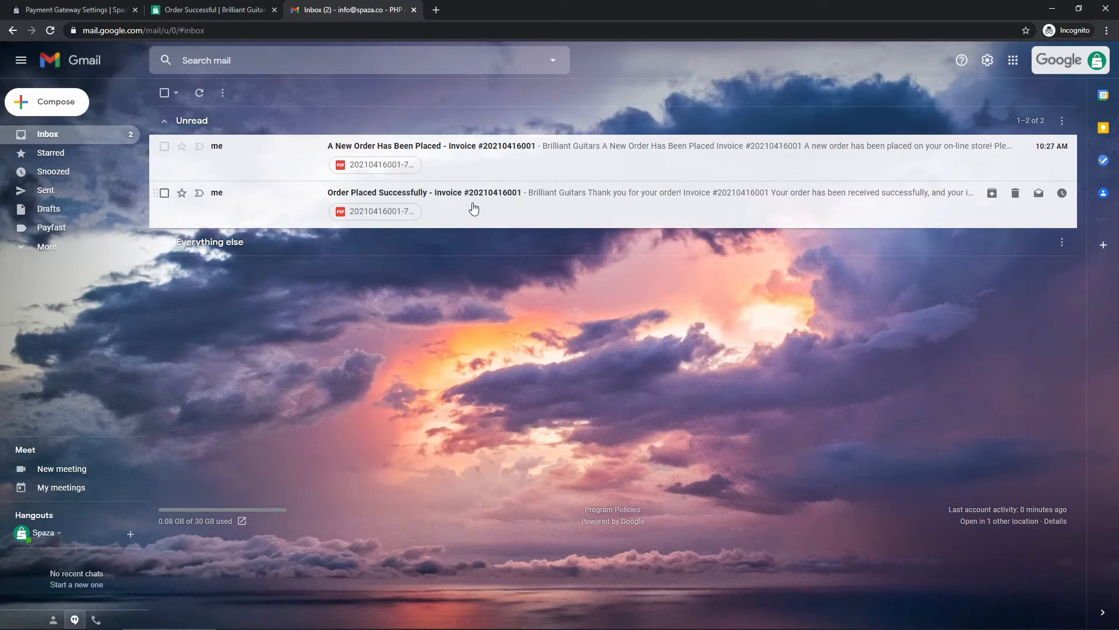
click(474, 209)
scroll(322, 315, down, 3)
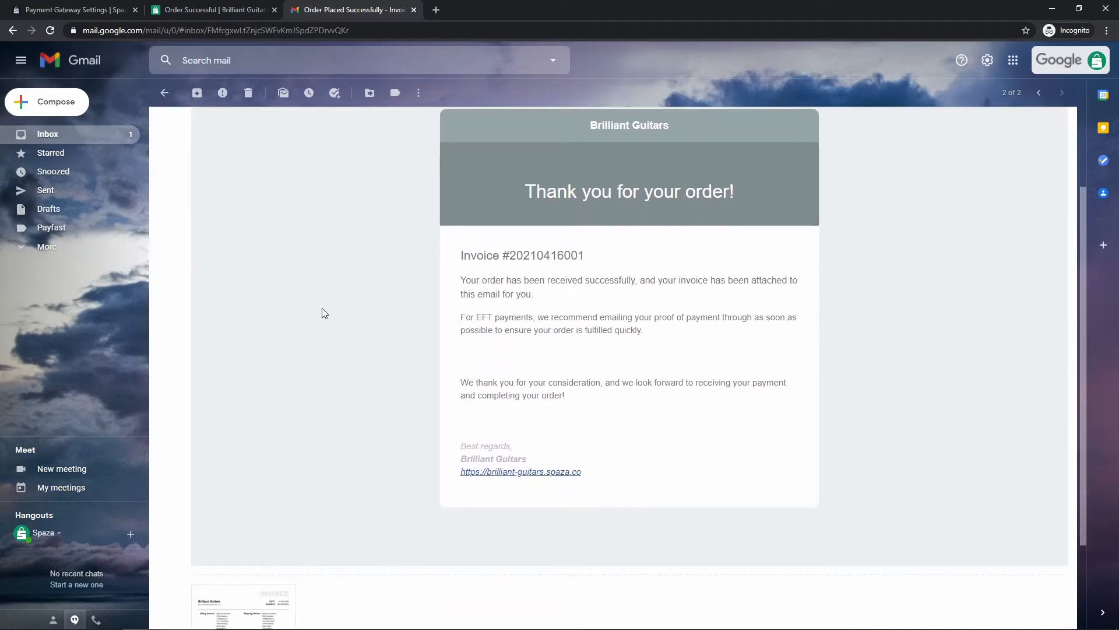
scroll(367, 253, up, 1)
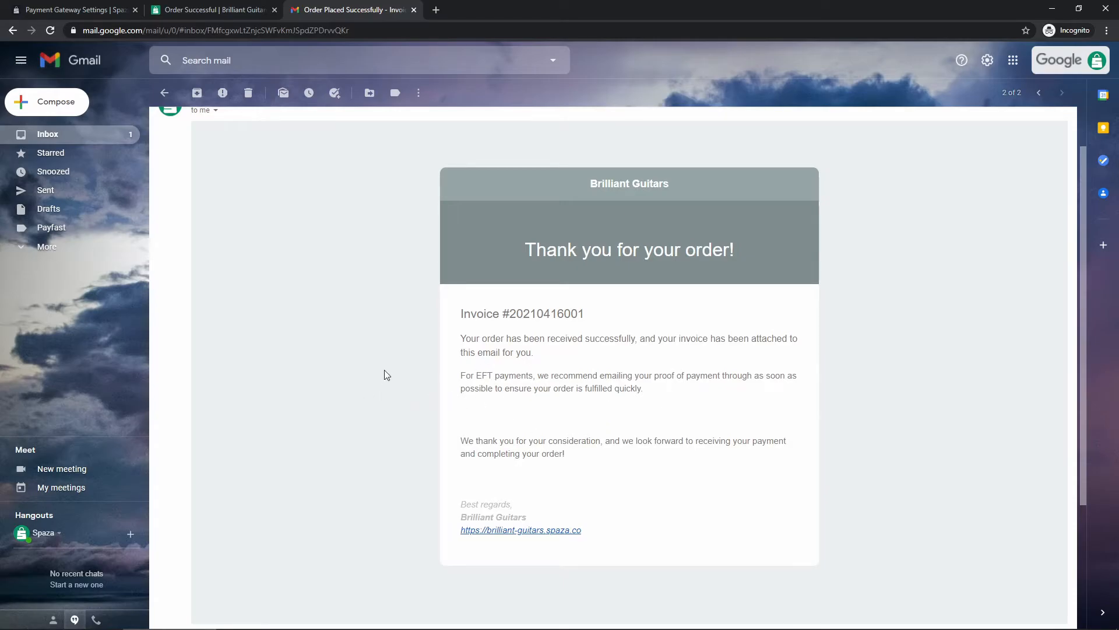
scroll(382, 375, down, 3)
- Preview the invoice PDF down to its Banking Details, close it, and return to the inbox
click(263, 491)
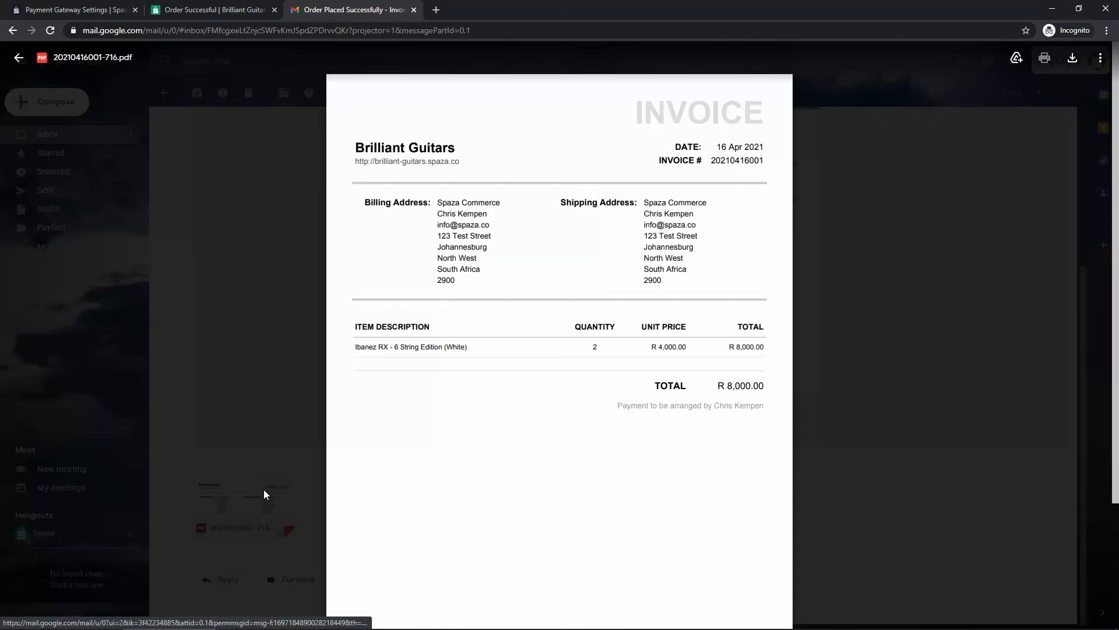
scroll(428, 321, down, 1)
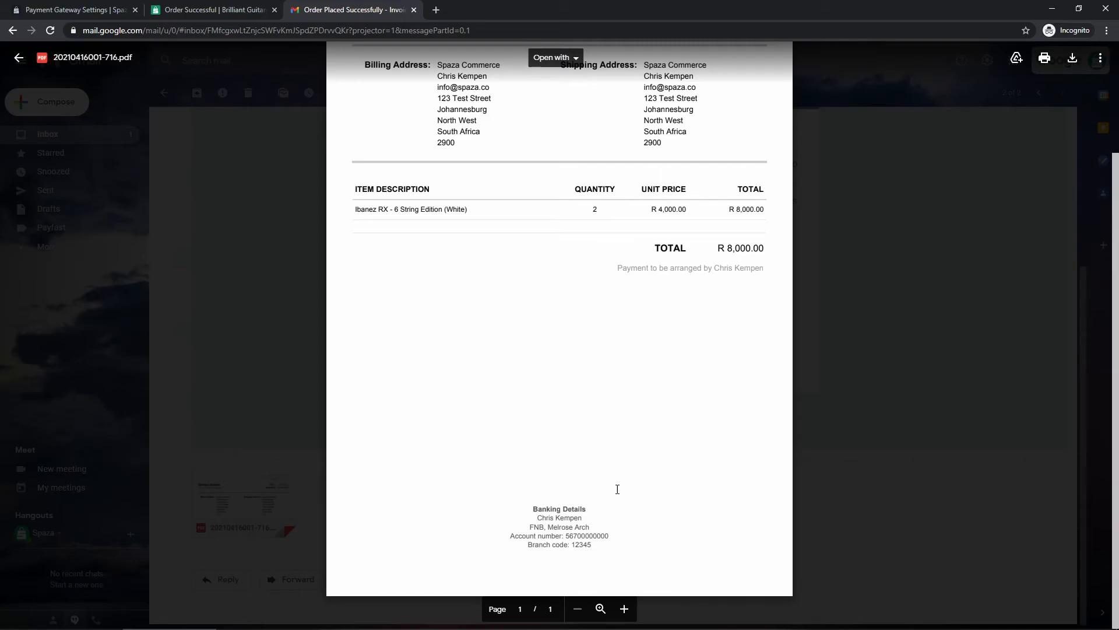
scroll(604, 500, down, 2)
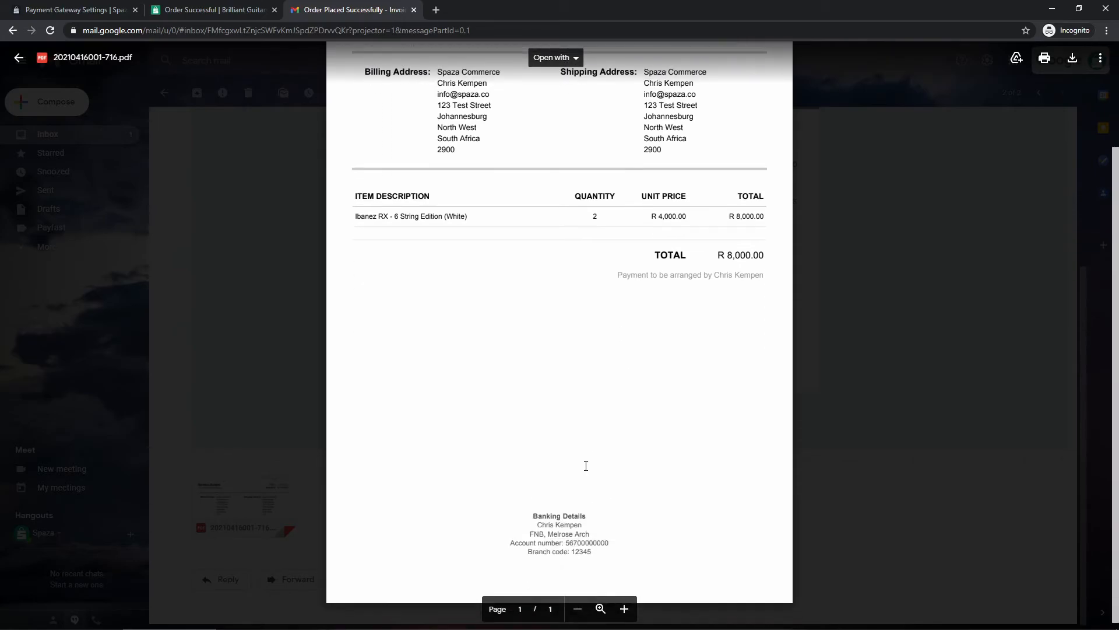
scroll(513, 485, up, 2)
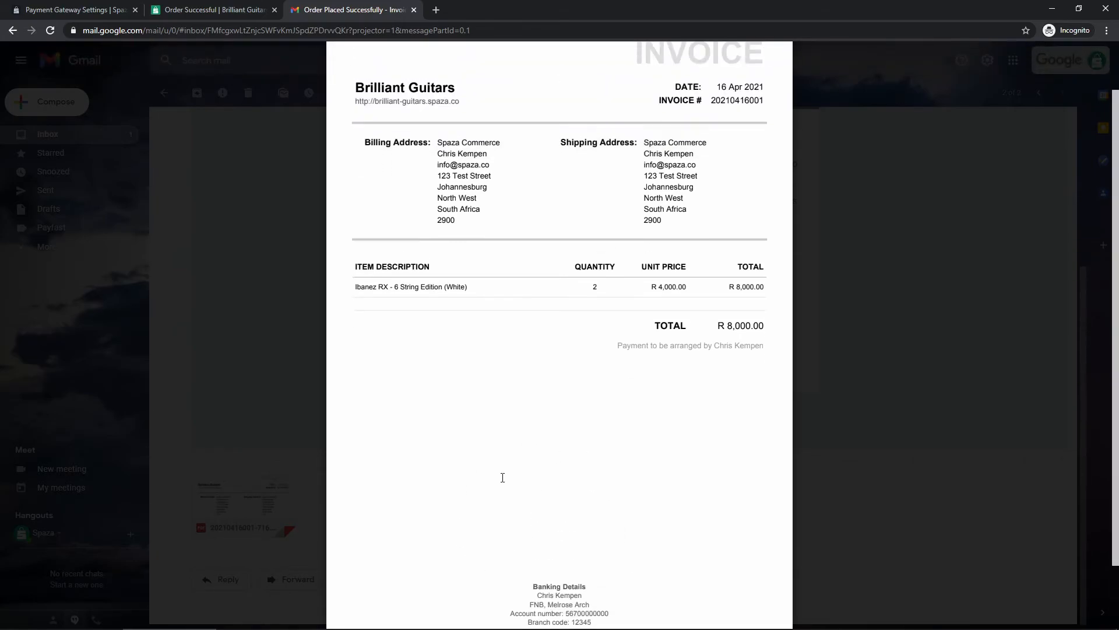
scroll(494, 466, down, 2)
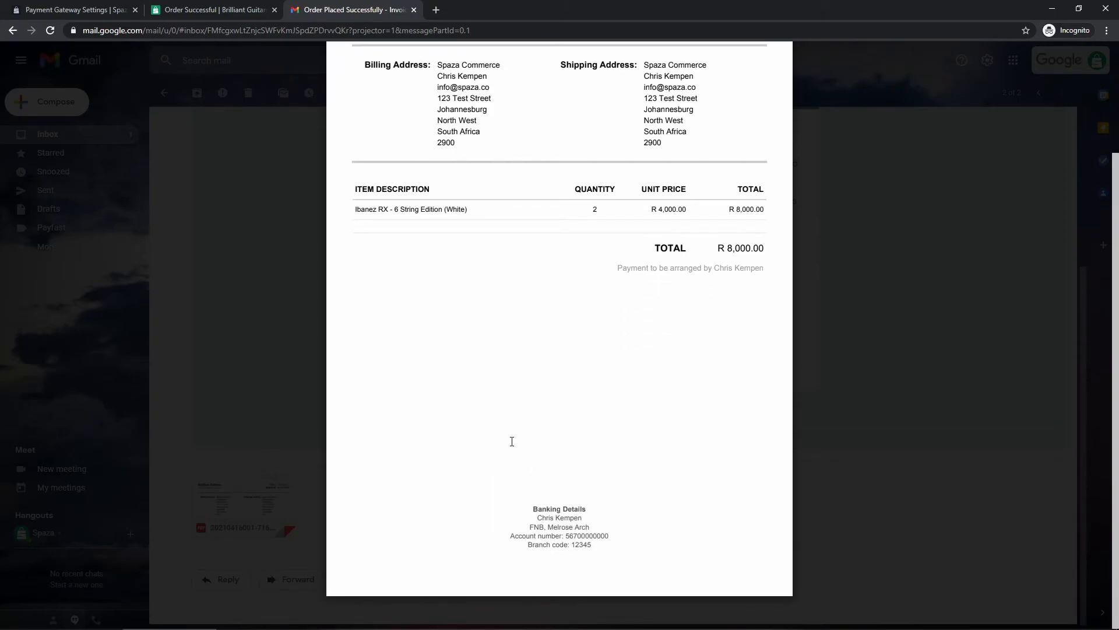
scroll(559, 434, up, 2)
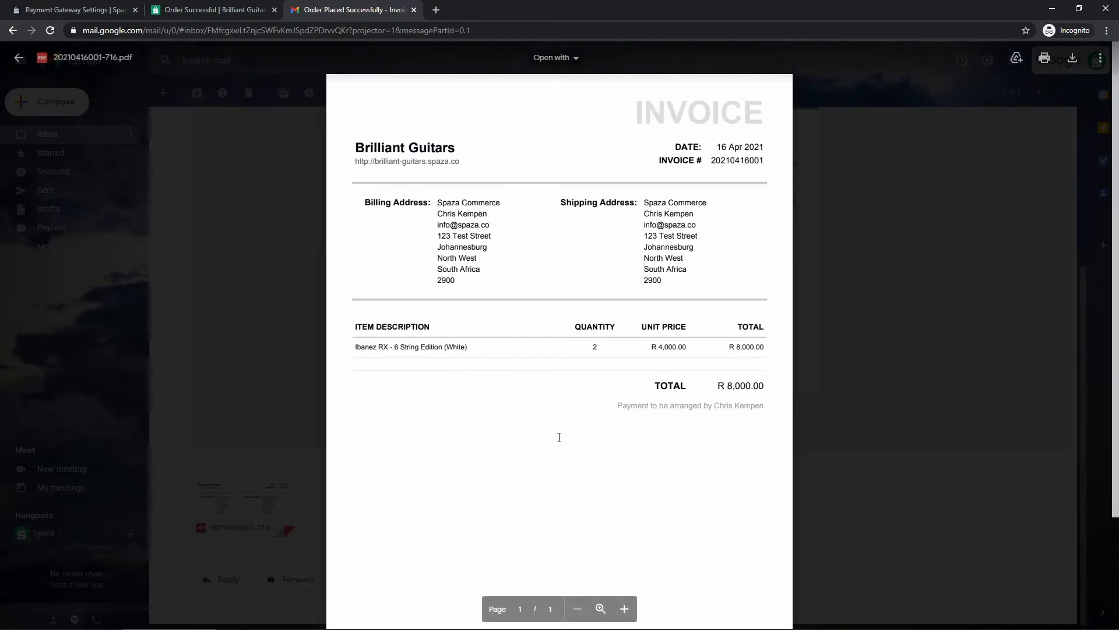
scroll(558, 431, down, 2)
scroll(556, 428, up, 2)
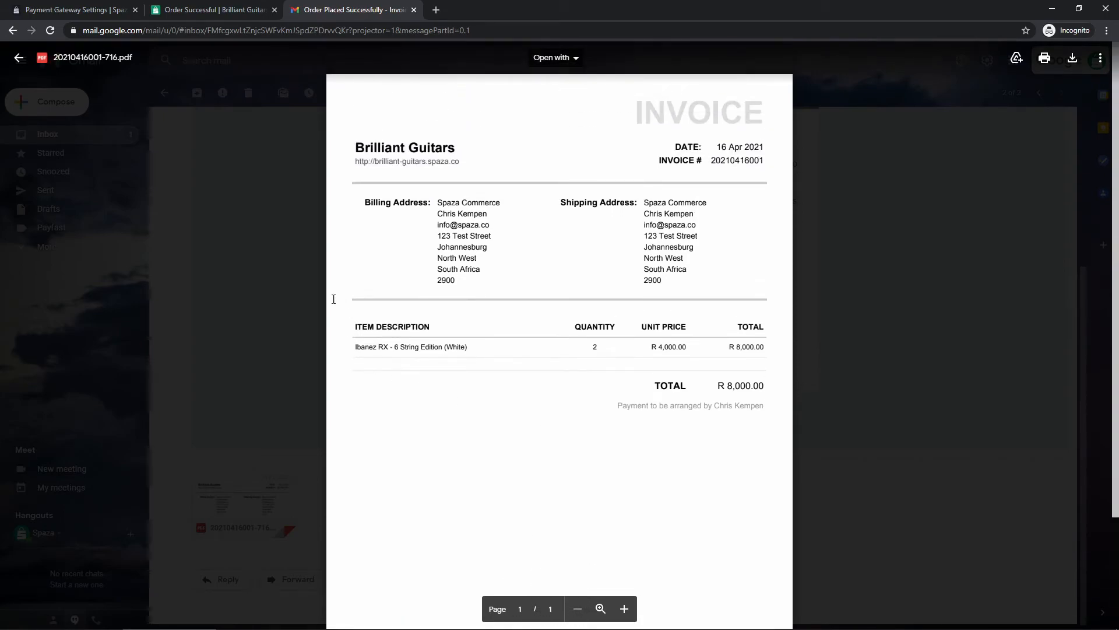
click(291, 291)
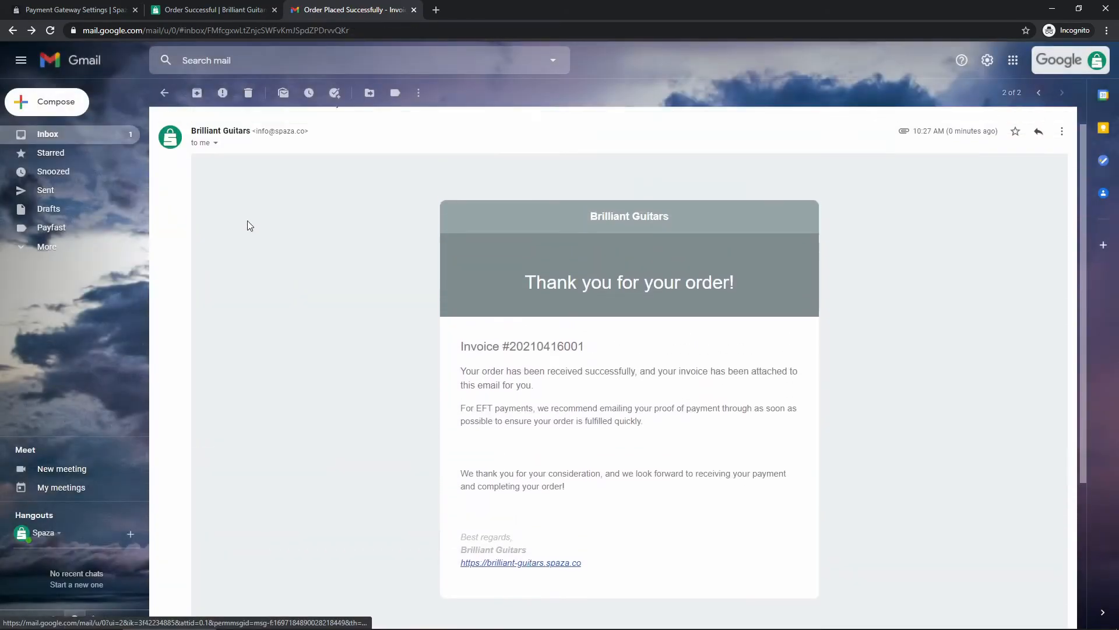
click(102, 134)
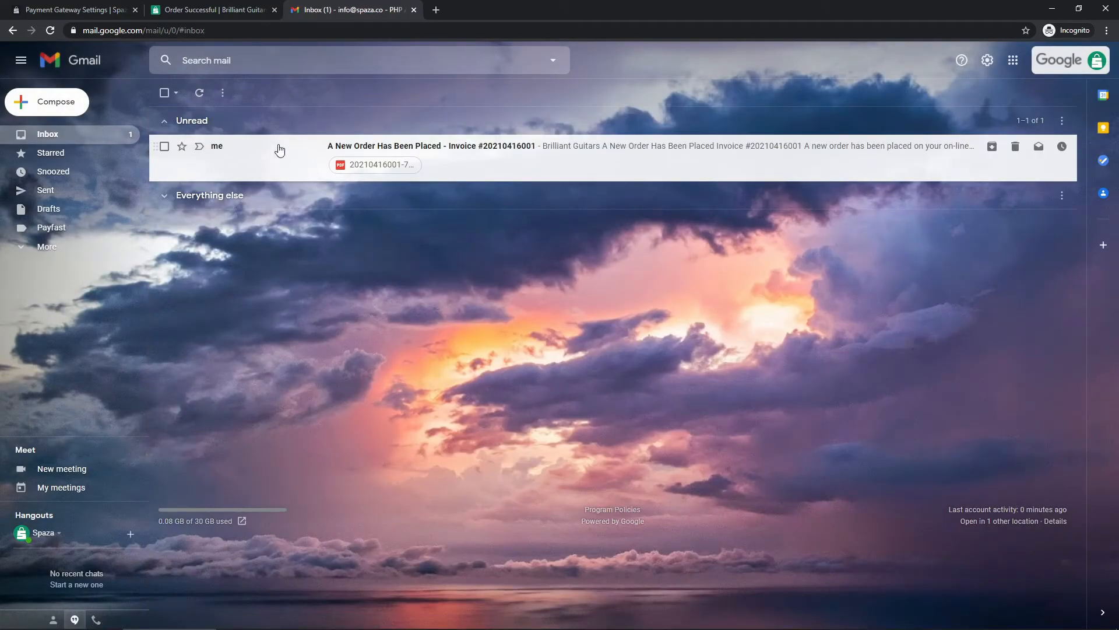
- Add a Gibson Custom guitar from Products to the cart and proceed to checkout
click(223, 5)
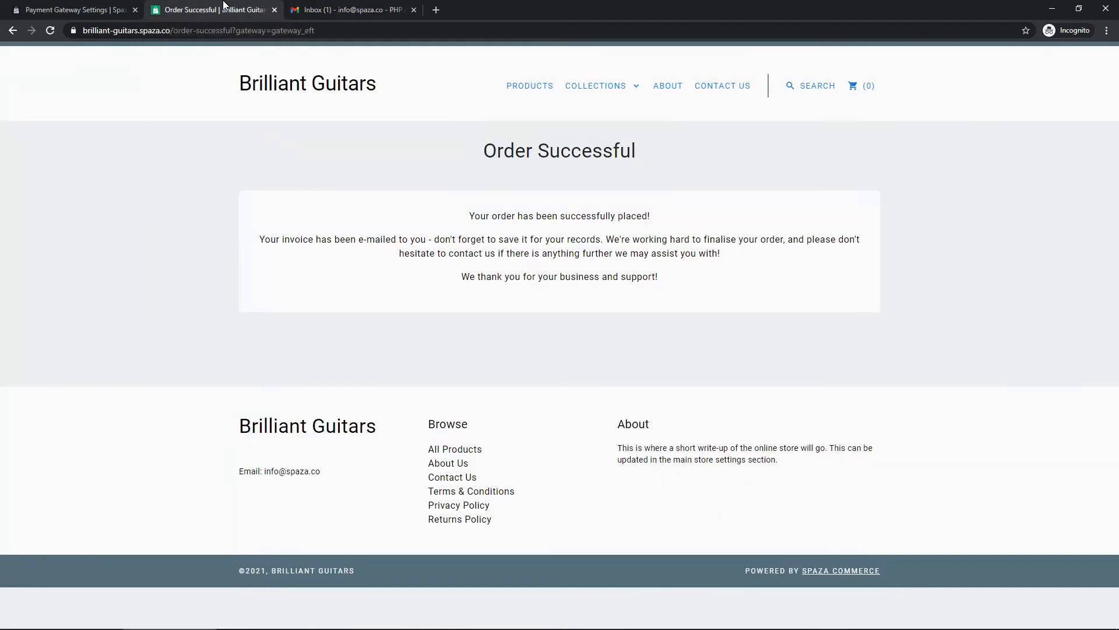
click(513, 86)
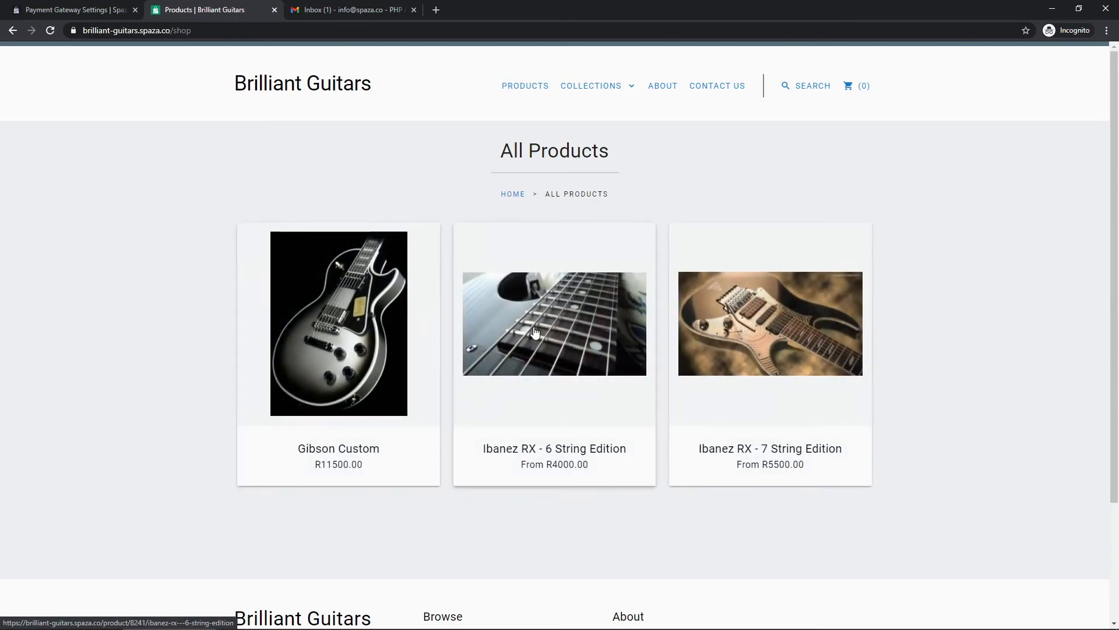
click(361, 347)
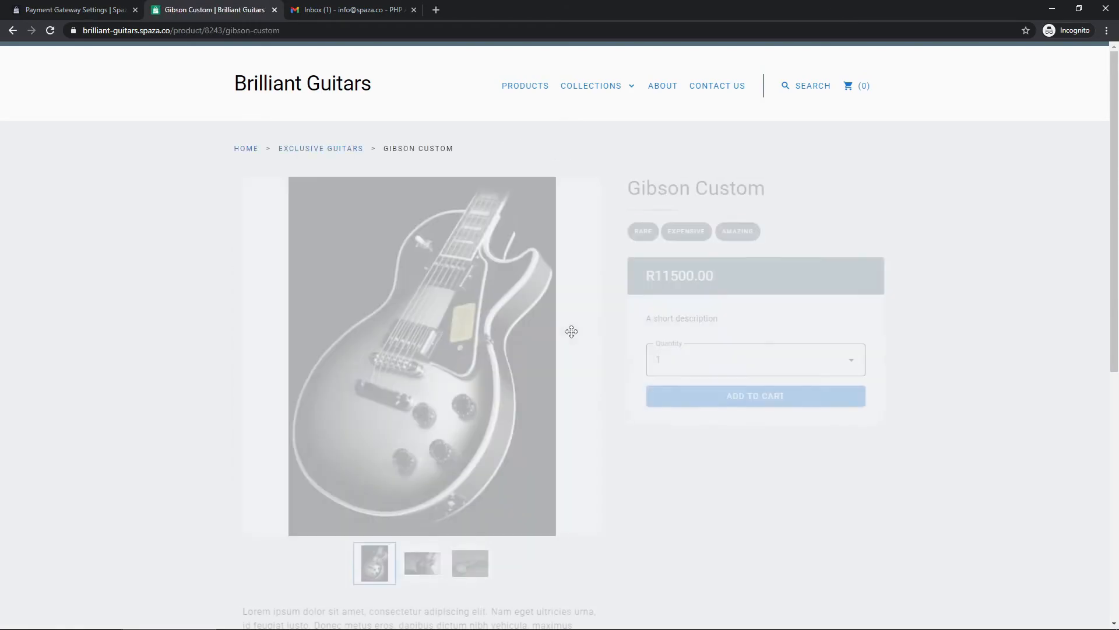
click(753, 396)
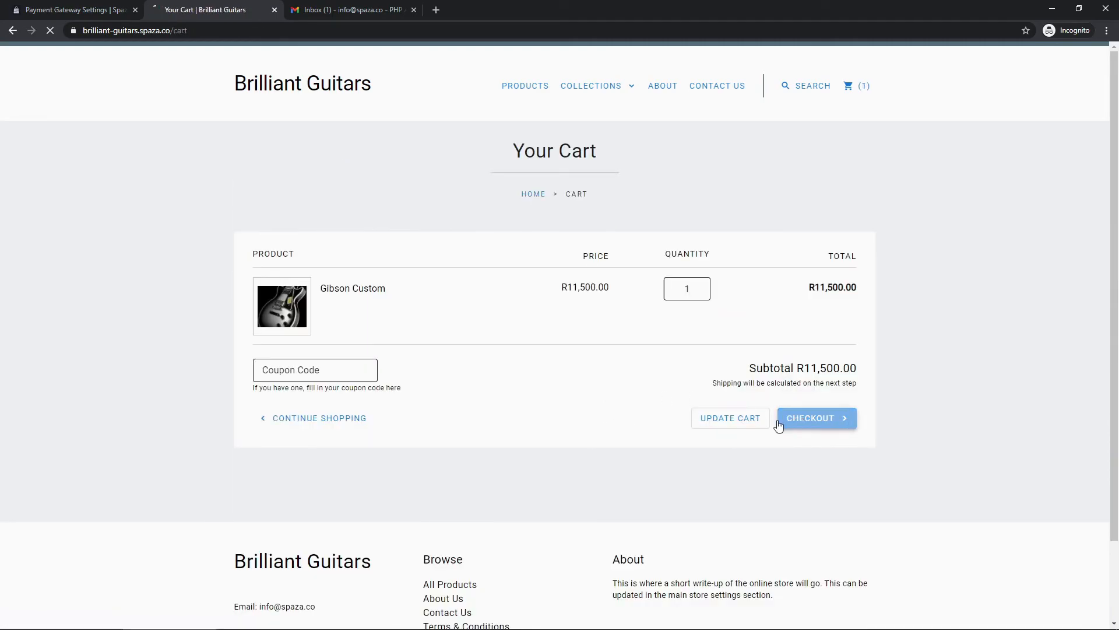
click(779, 426)
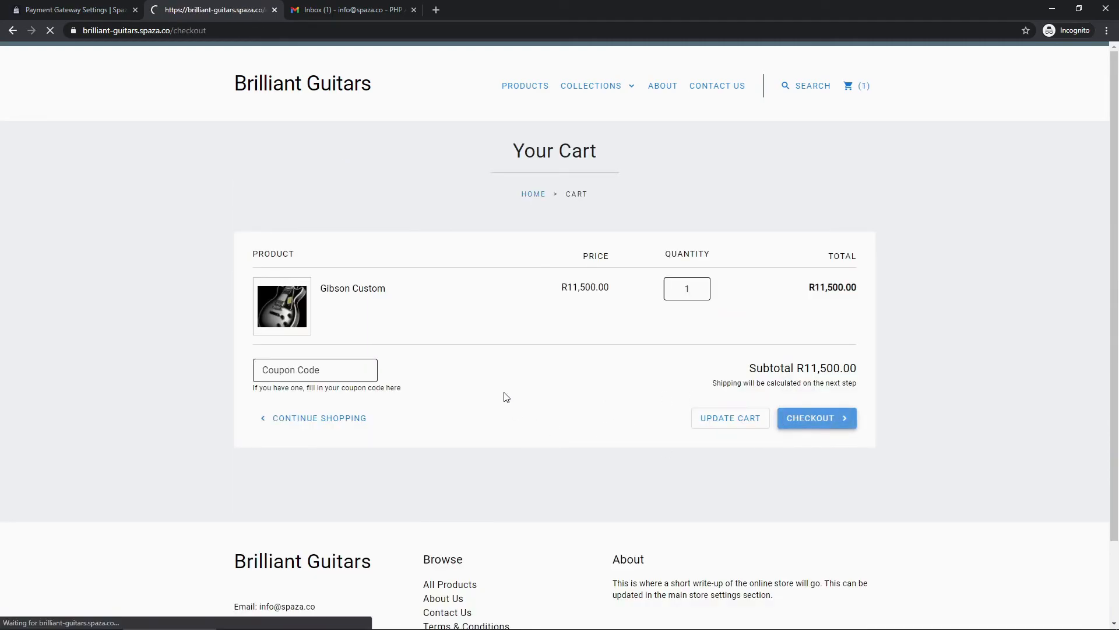
click(305, 313)
- Enter the recipient's full name, company 'Spaza Commerce' and e-mail address
key(Tab)
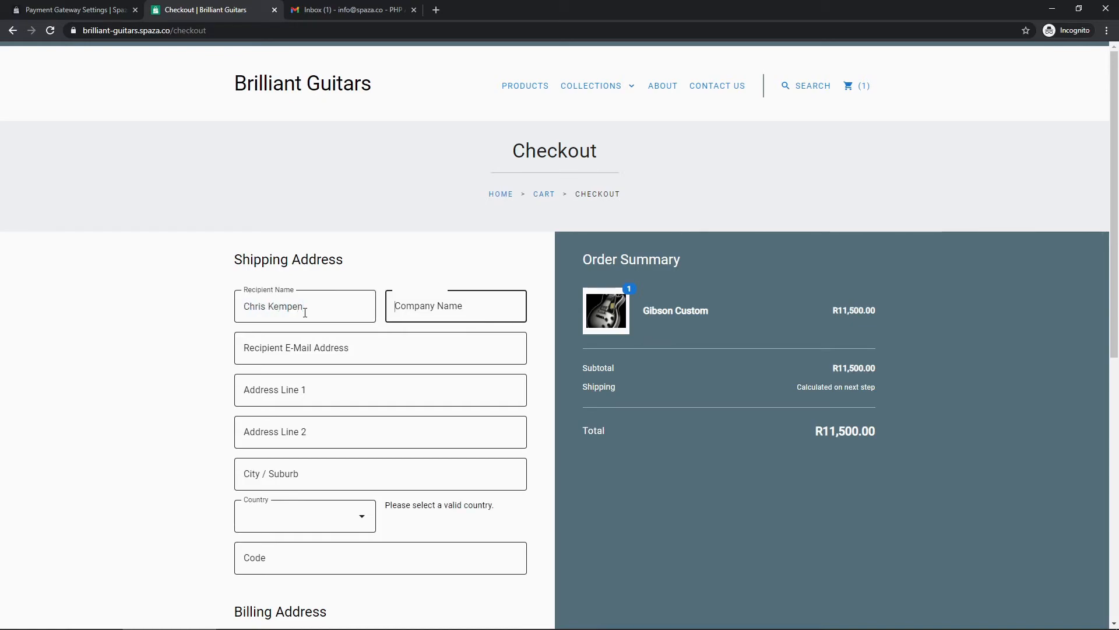
text(Spaza Commerce)
key(Tab)
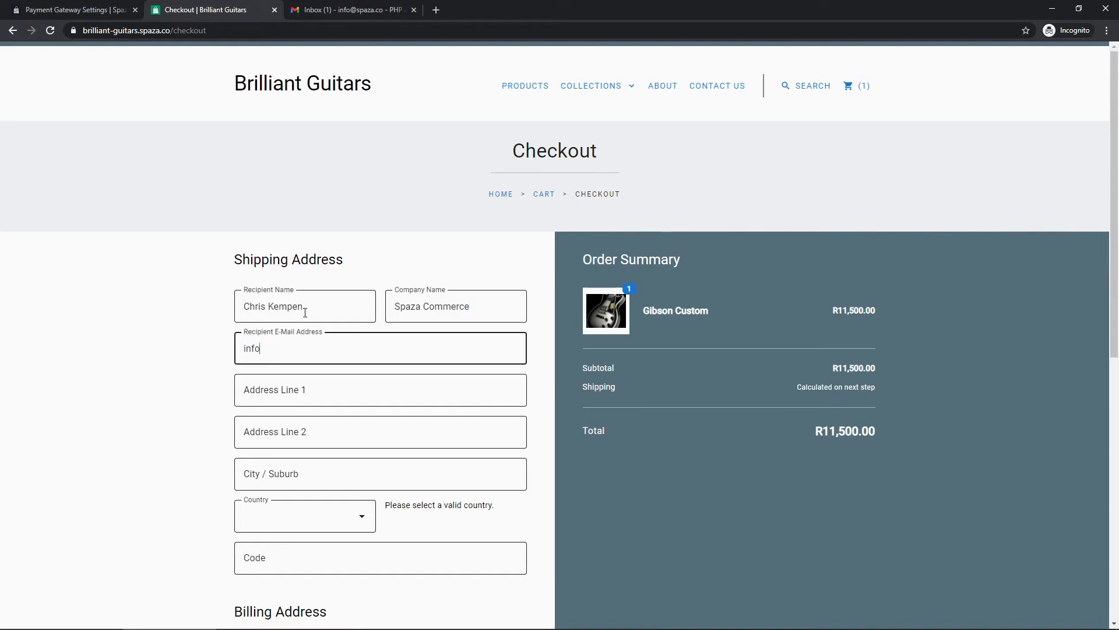
- Fill in a test street address line and the city Cape Town
key(Tab)
text(123 Street)
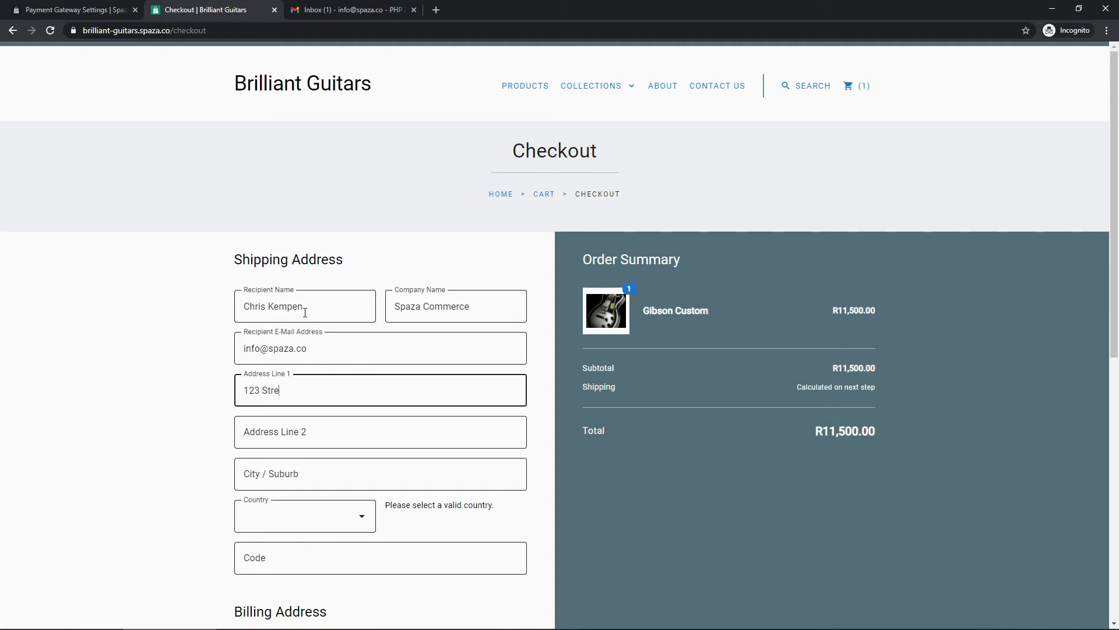
key(BackSpace)
text(Test)
key(Tab)
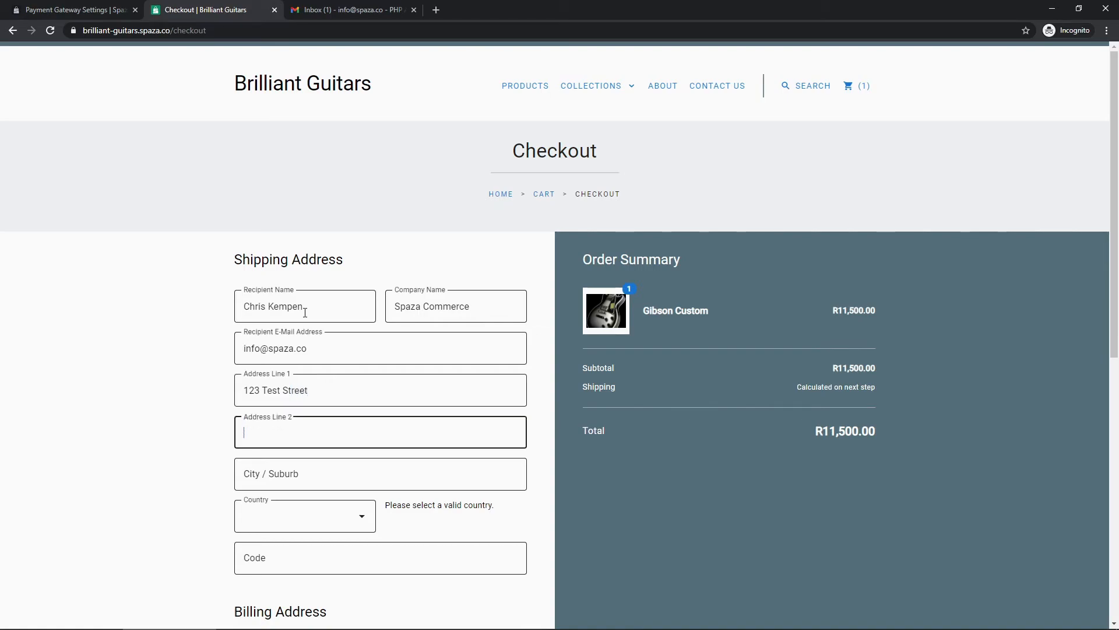
key(Tab)
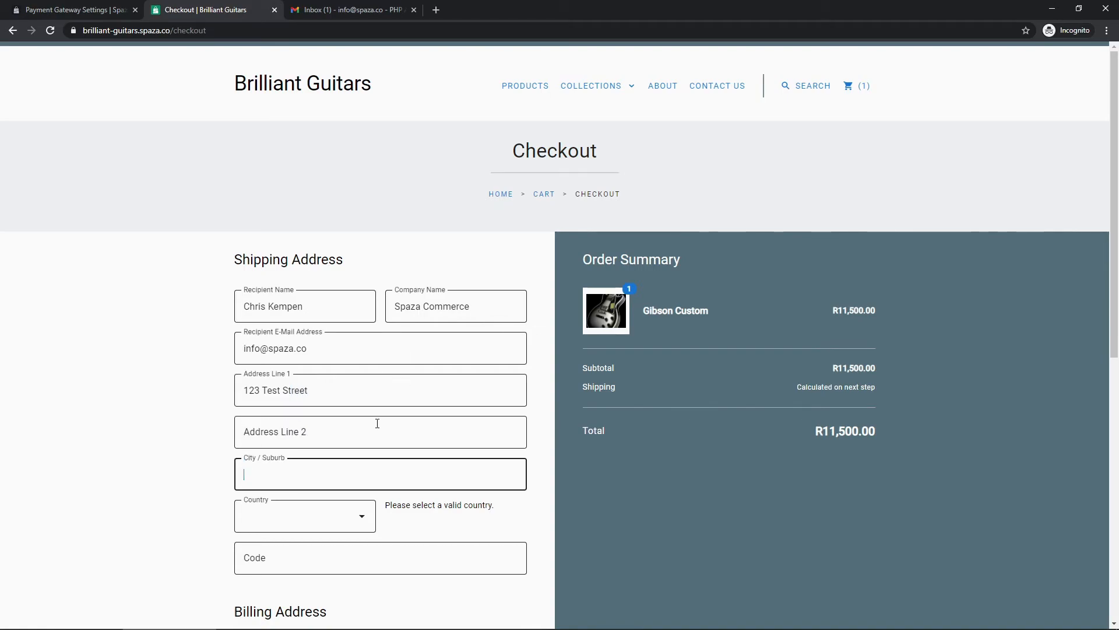
text(Cape Town)
- Set country South Africa, province Western Cape and postal code 4000, then continue to shipping
click(317, 517)
scroll(298, 415, down, 20)
scroll(299, 415, down, 6)
scroll(302, 398, down, 3)
click(302, 379)
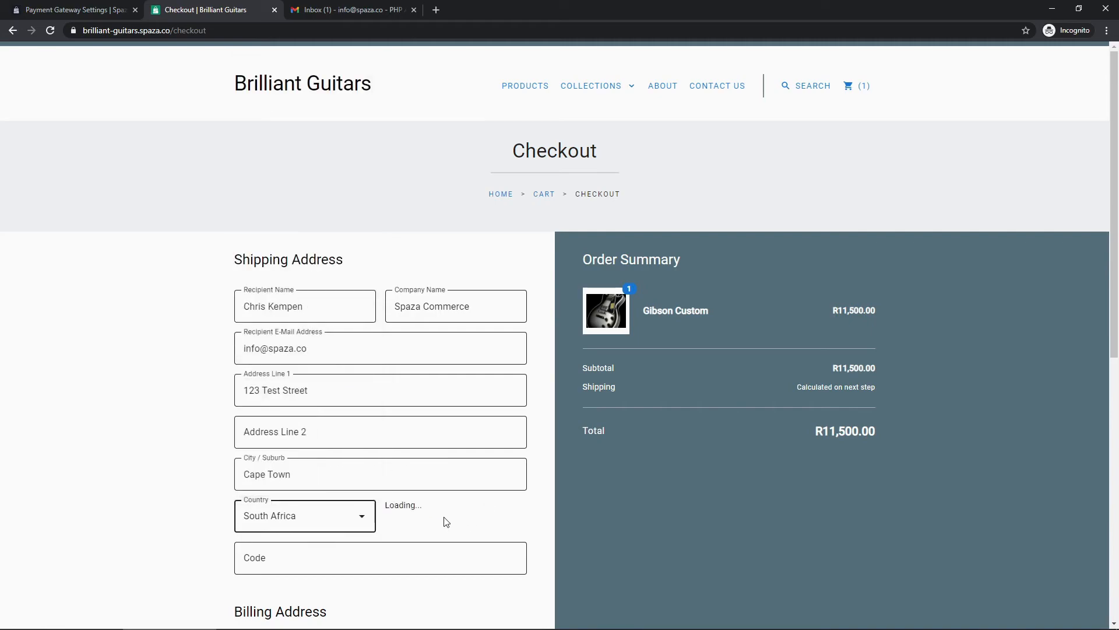
click(430, 515)
click(431, 474)
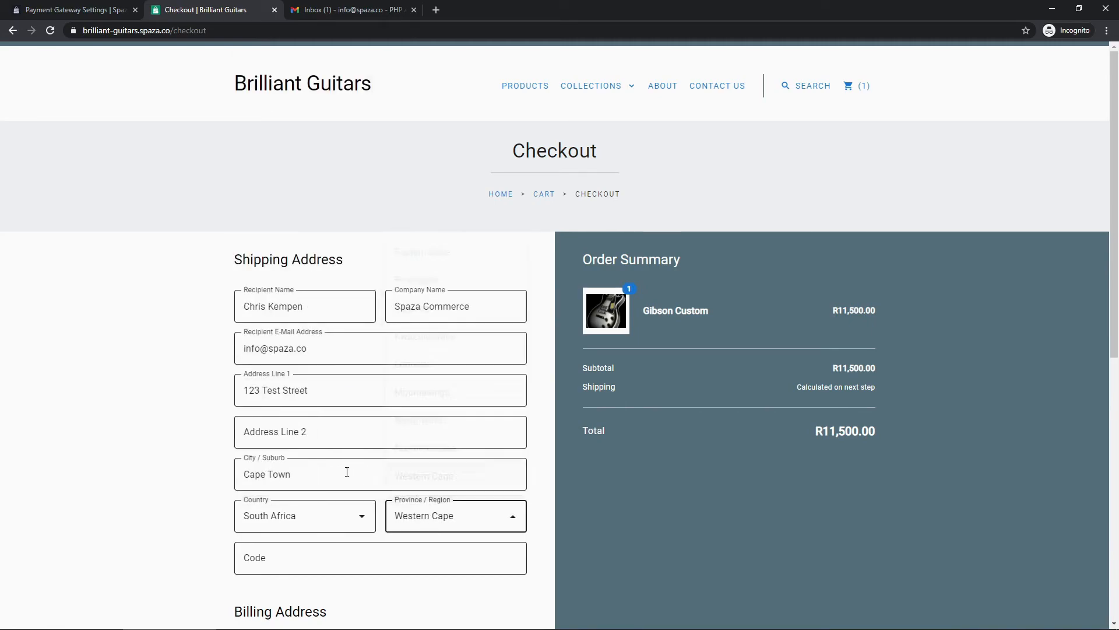
scroll(309, 372, down, 4)
click(306, 323)
text(4000)
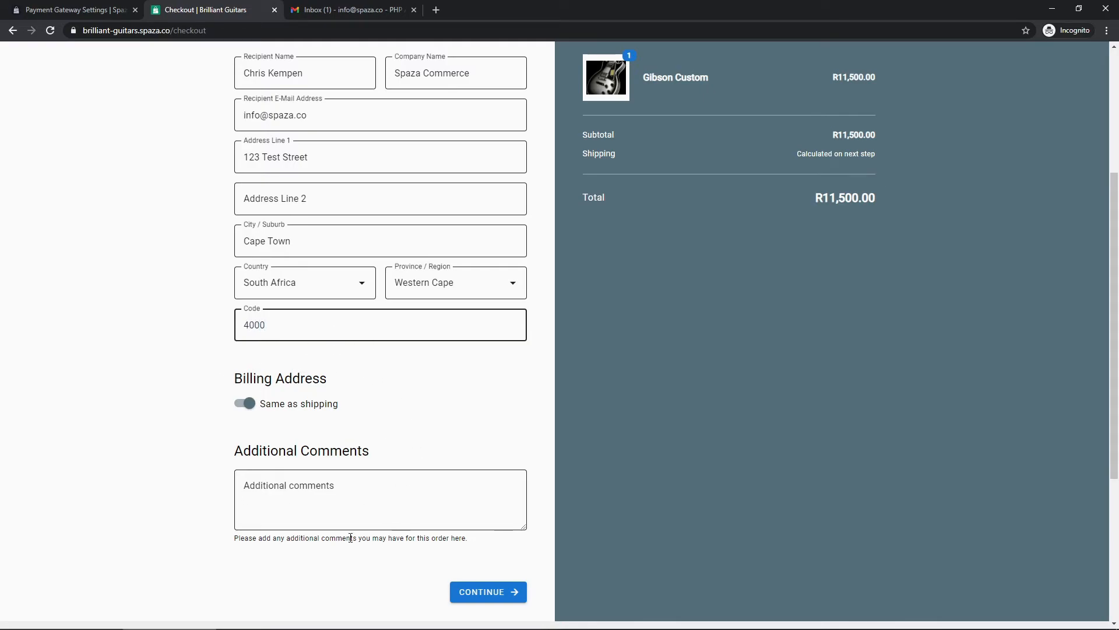
click(478, 594)
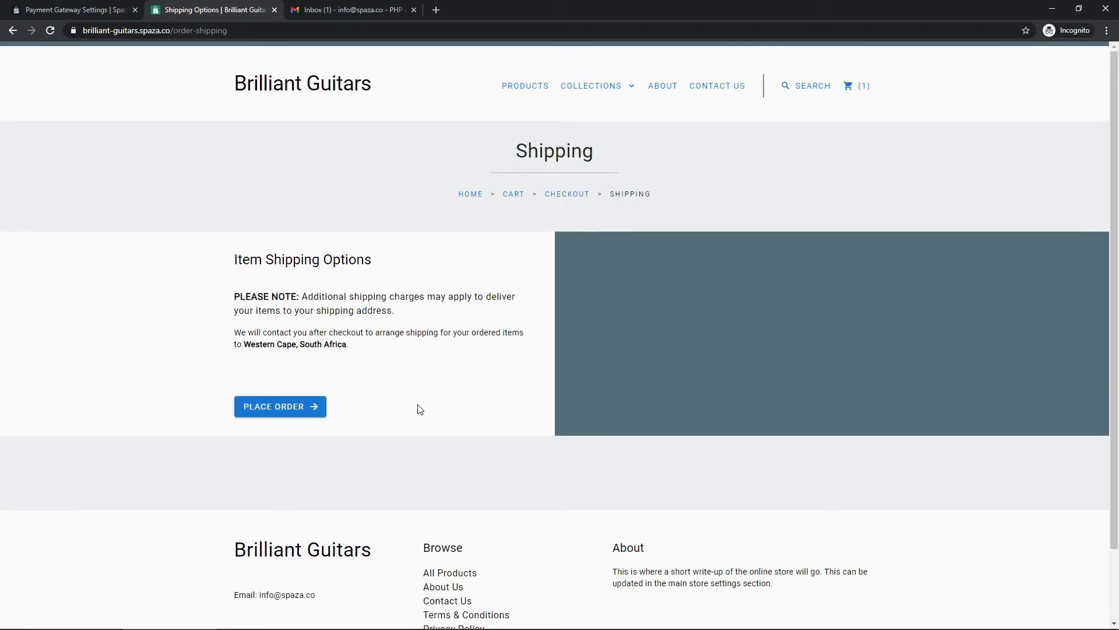
- Place the Gibson Custom order, switch its payment option to PayFast and finalise it
click(280, 408)
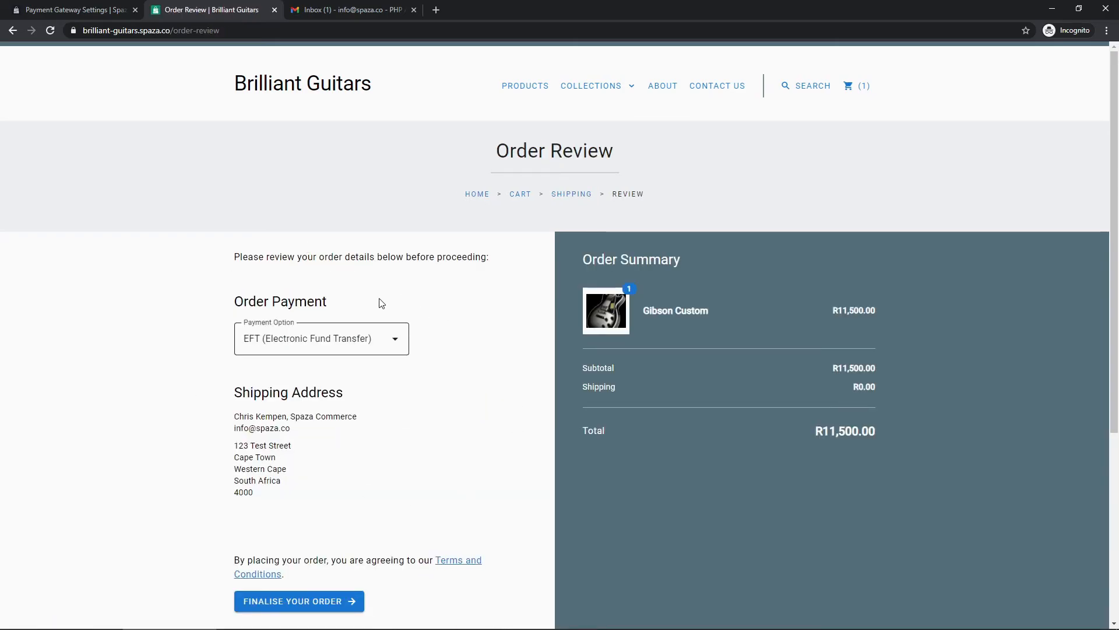
click(325, 339)
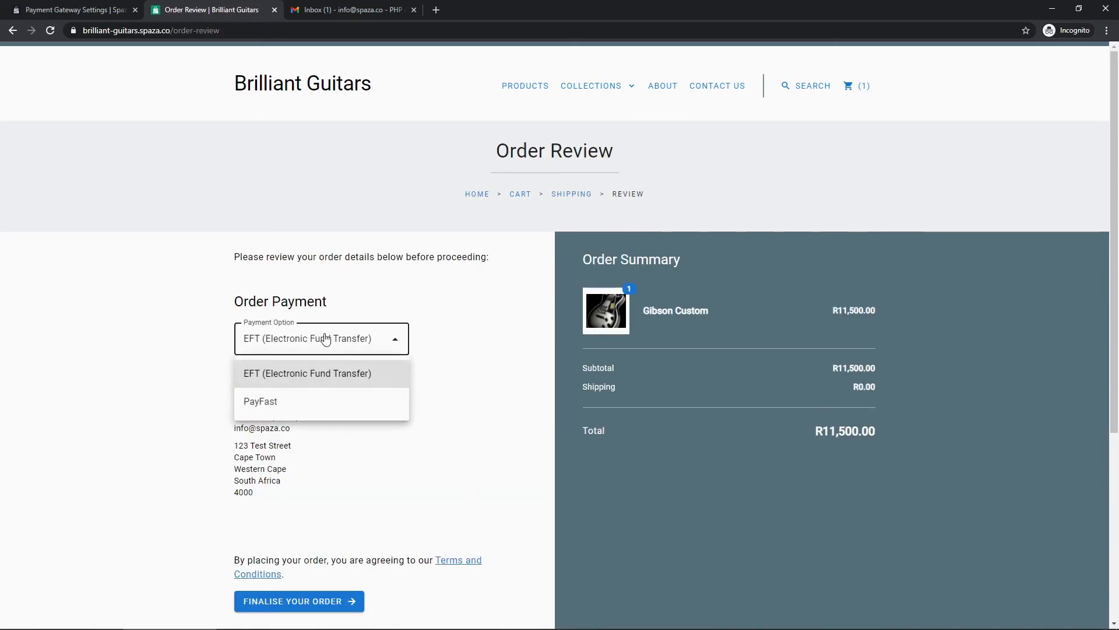
click(281, 403)
scroll(421, 417, down, 1)
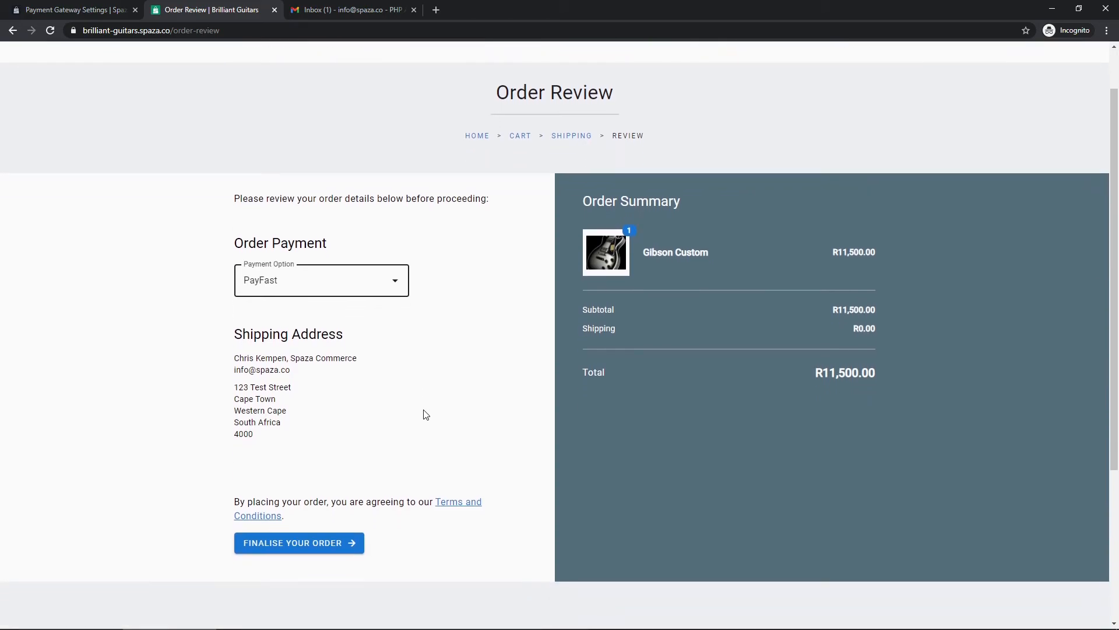
click(304, 545)
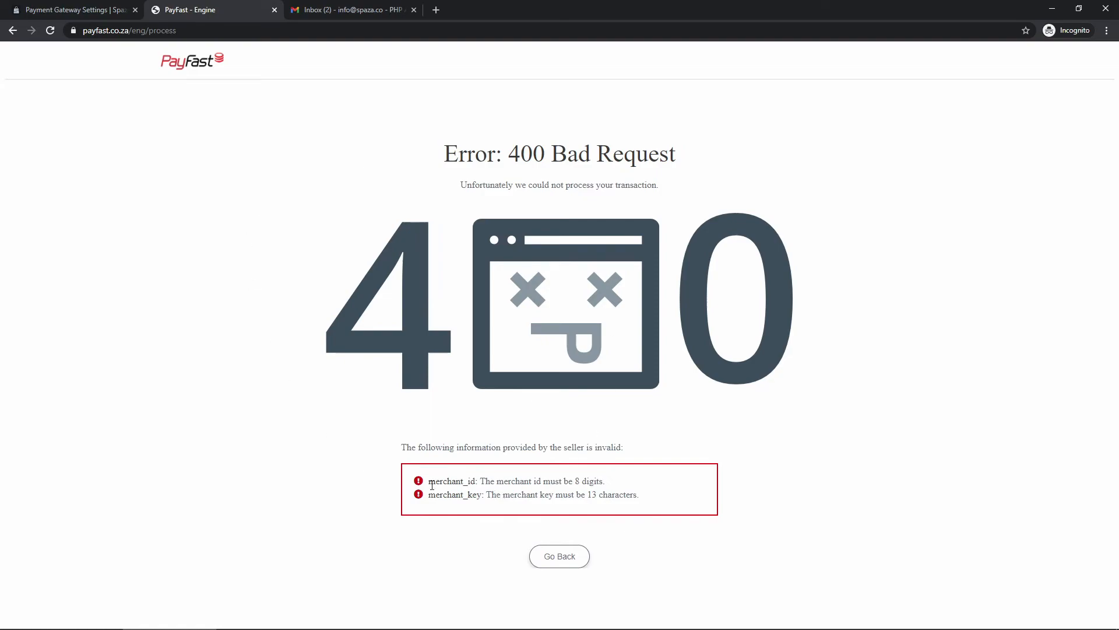
- Return from PayFast's 400 Bad Request error to the Payment Gateway Settings tab
click(77, 13)
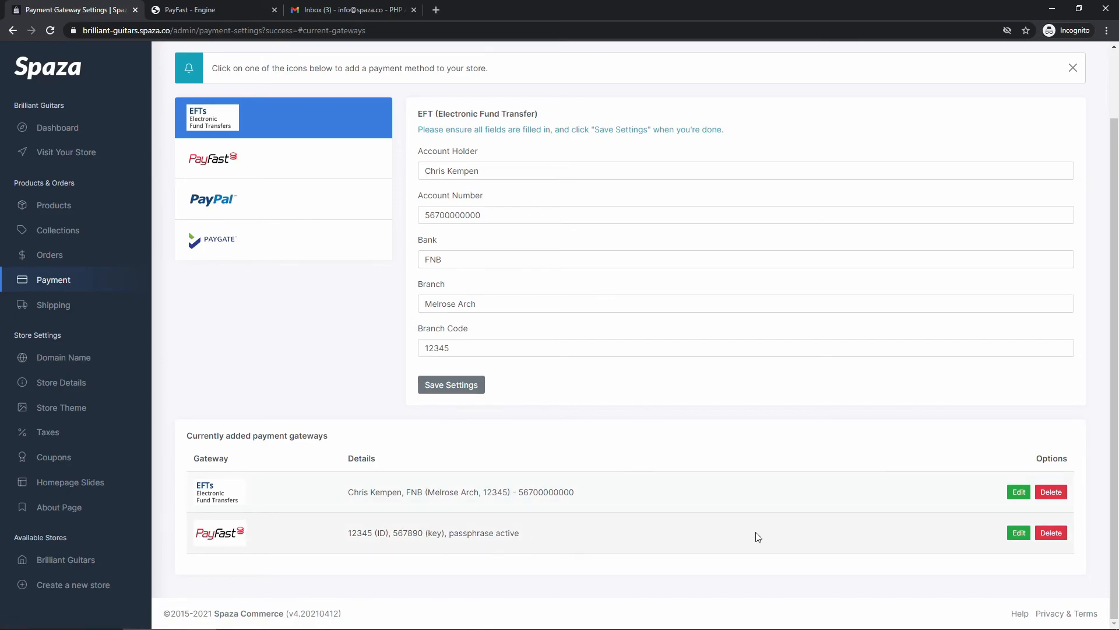
- Open the saved PayFast gateway details, then go back to the PayFast error page
click(1019, 532)
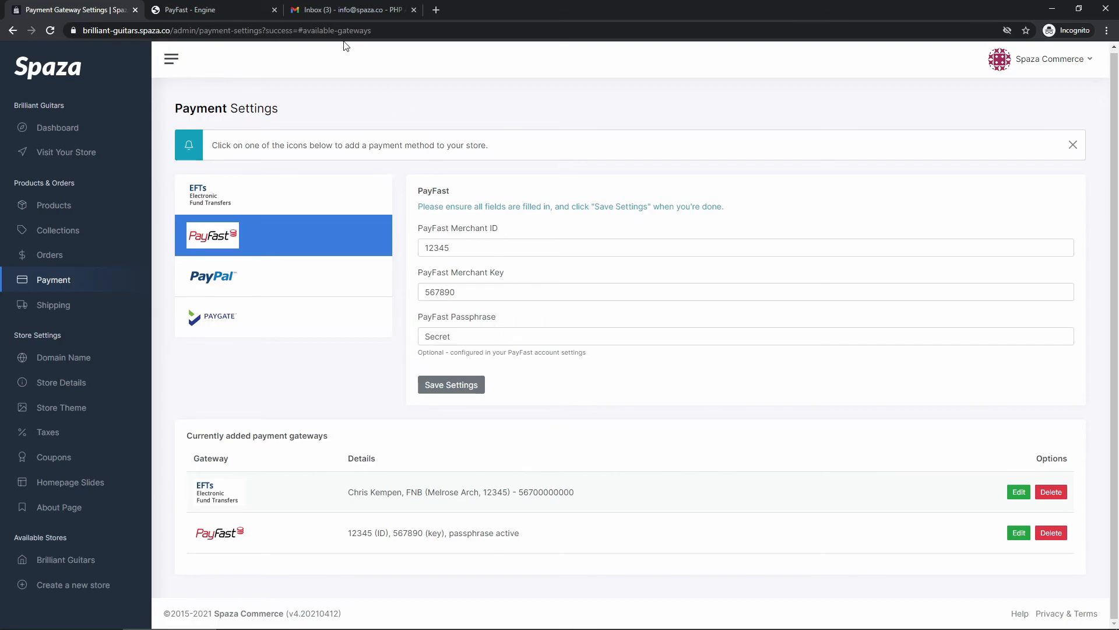
click(186, 10)
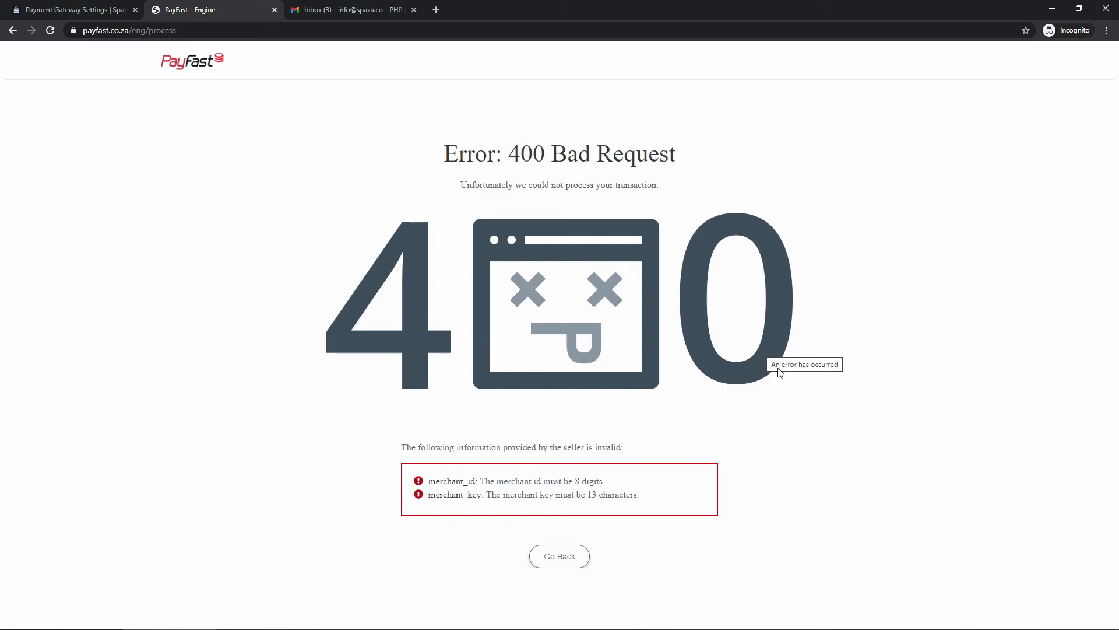
- Go back from the PayFast error to order review, keep EFT selected, then return to Payment Settings
click(560, 556)
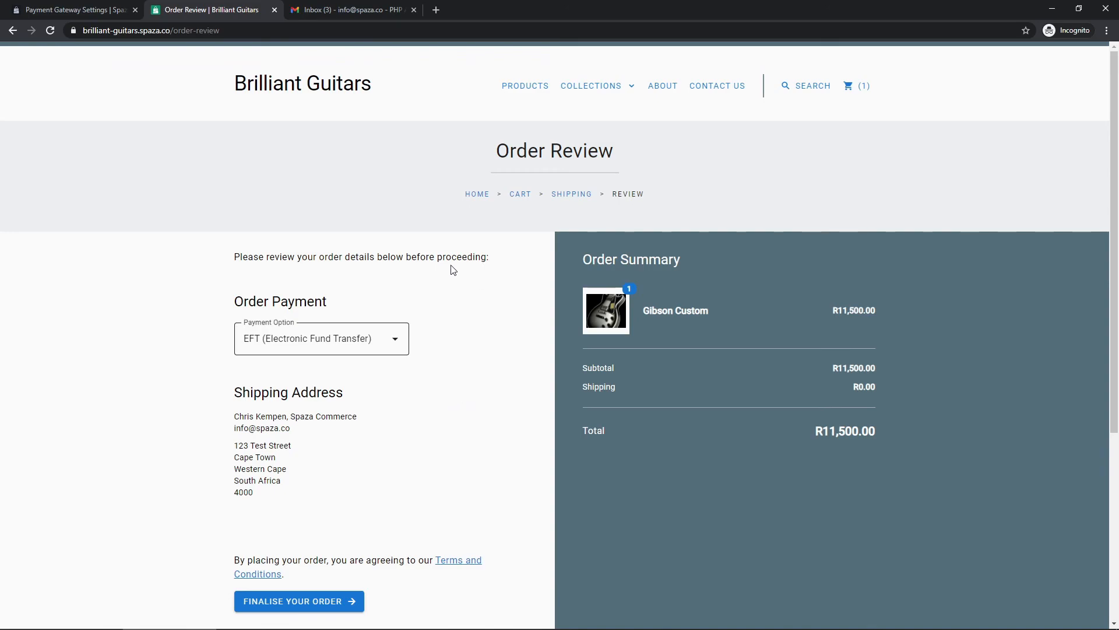
click(314, 348)
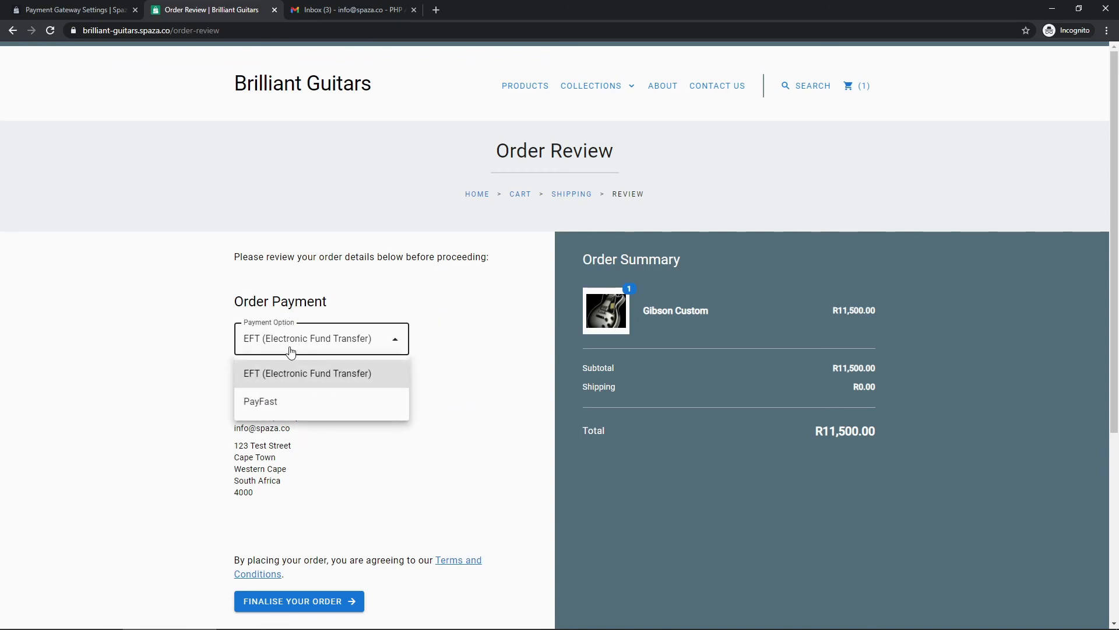
click(454, 358)
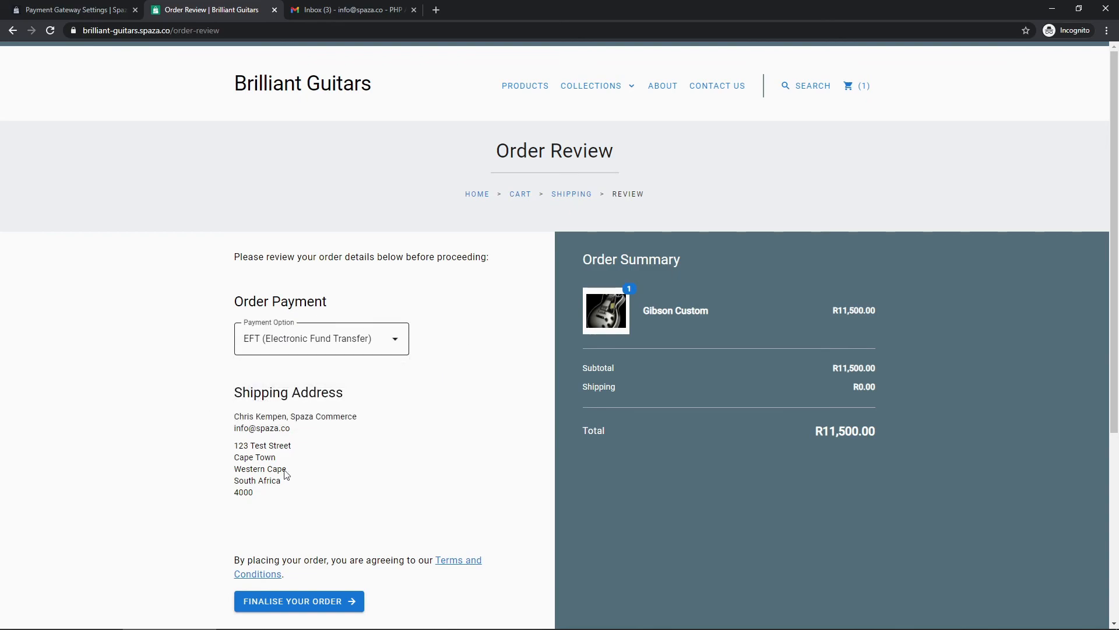
scroll(447, 414, down, 3)
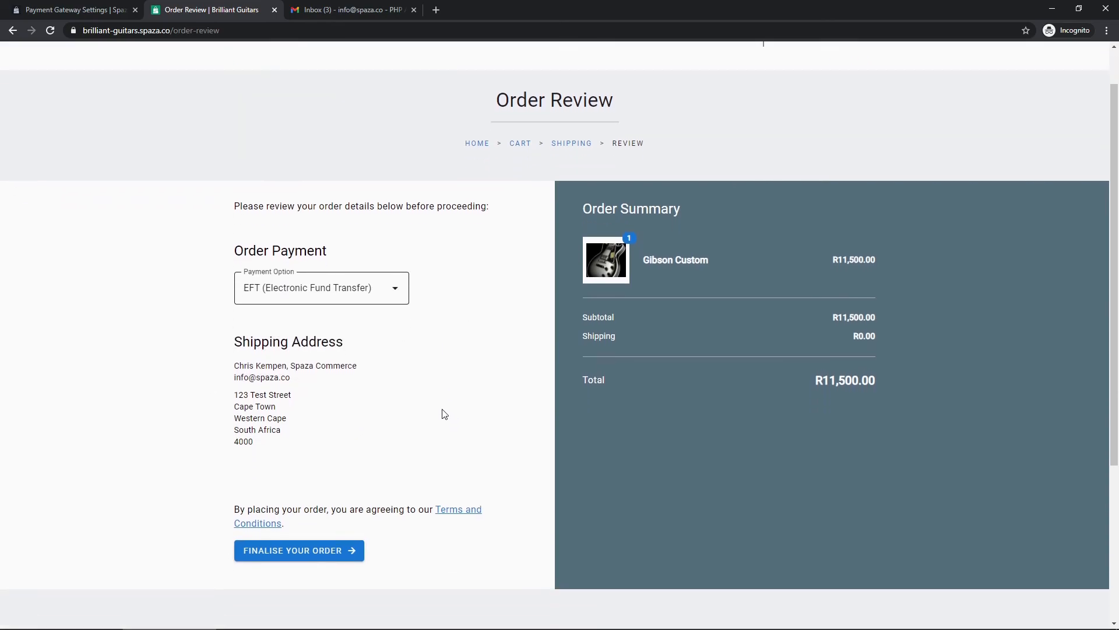
scroll(458, 425, up, 3)
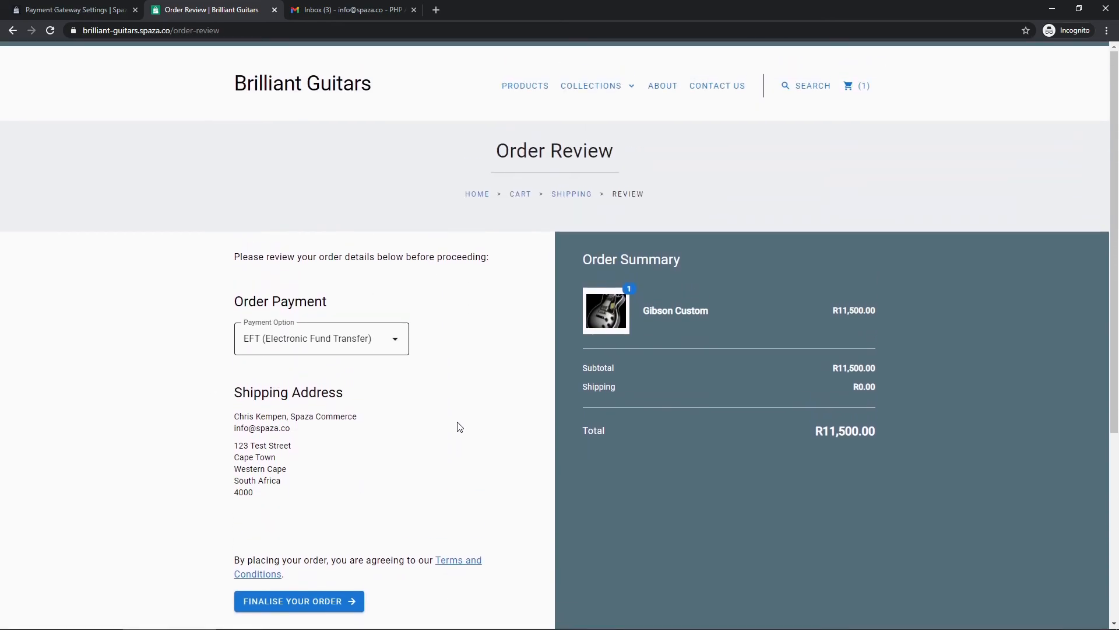
click(90, 12)
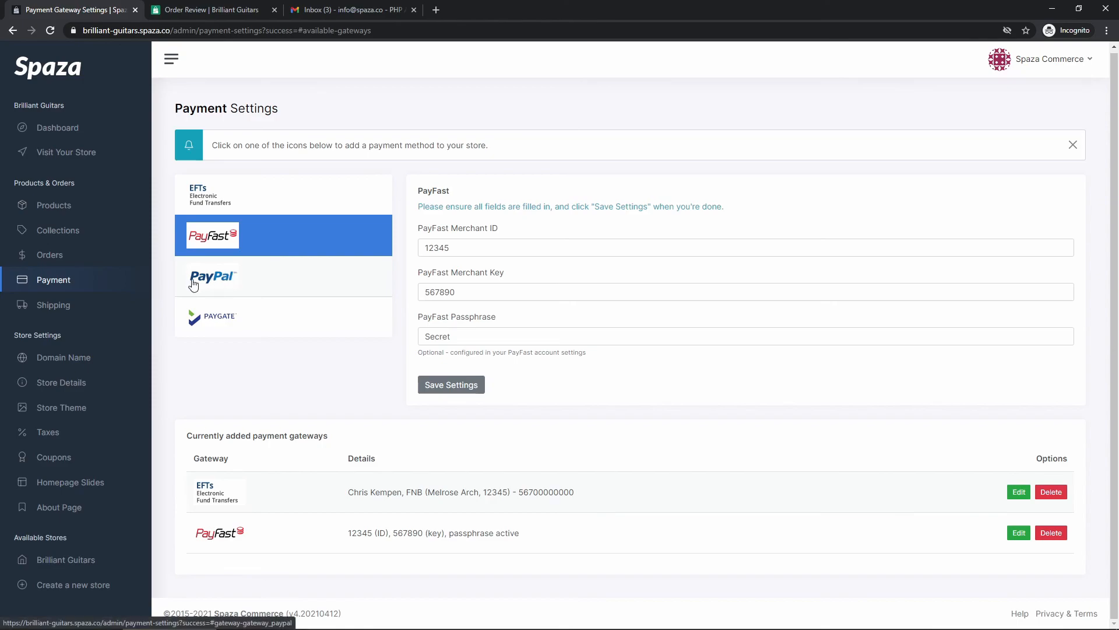
- Show the PayPal gateway form, glancing at PayGate, and select its empty Merchant E-Mail Address field
click(261, 285)
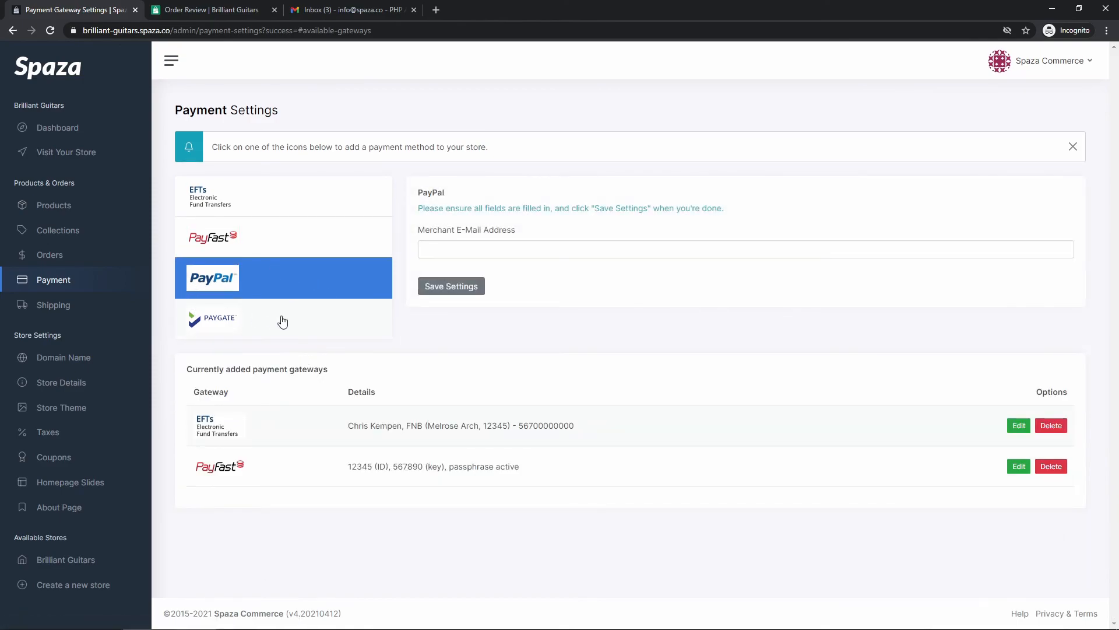
click(274, 322)
click(261, 281)
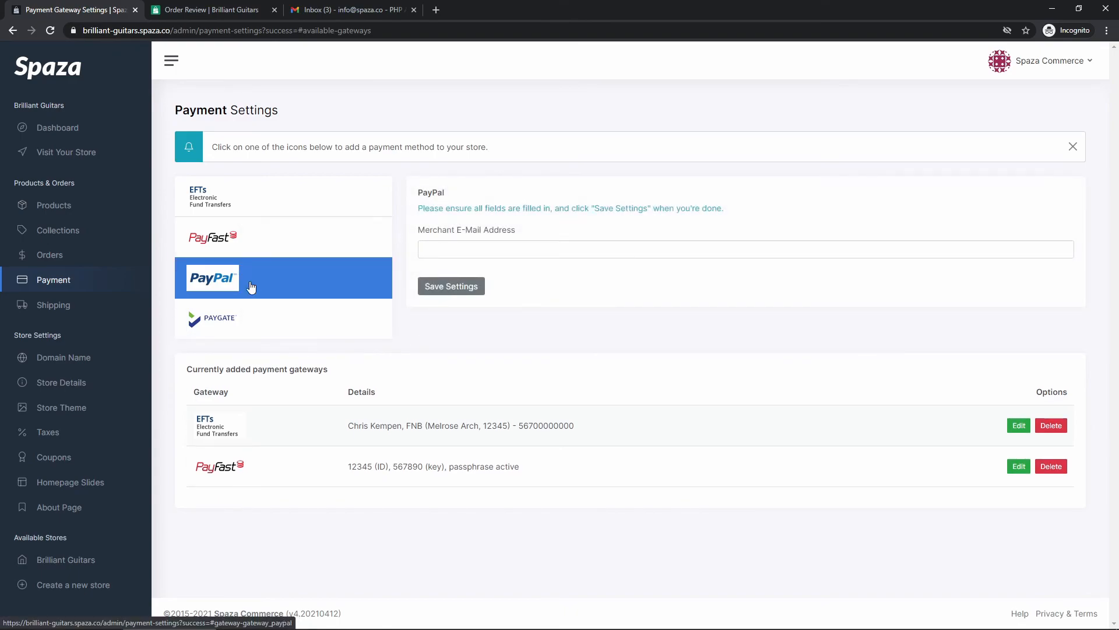
click(474, 252)
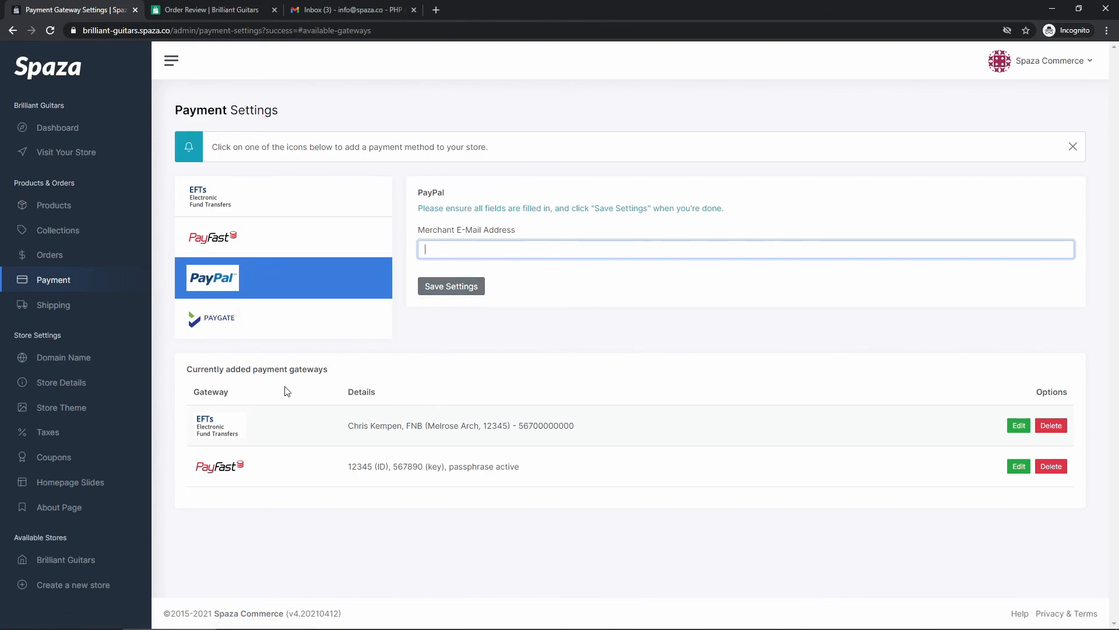
drag(227, 366, 349, 370)
click(350, 371)
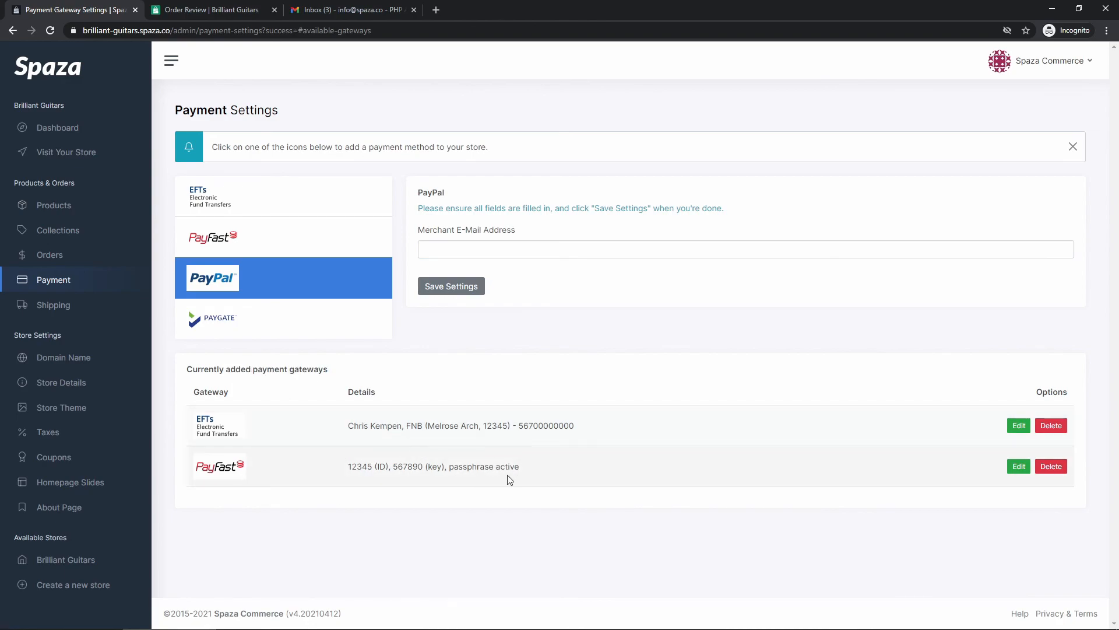